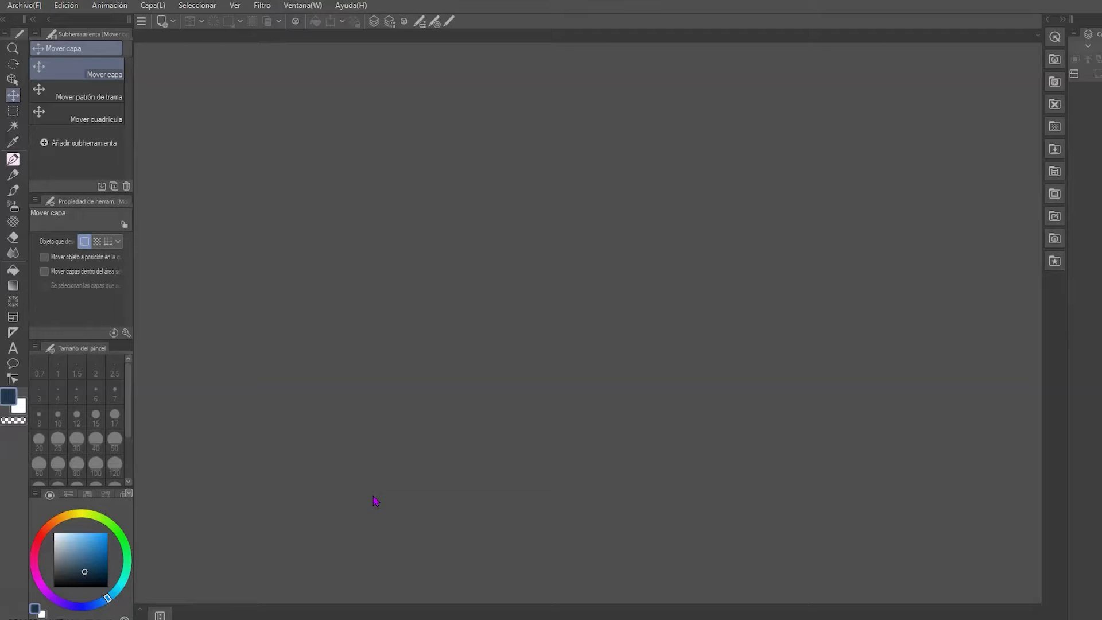
Create a new document named Cómic, 1600 × 25600 px at resolution 400
click(24, 6)
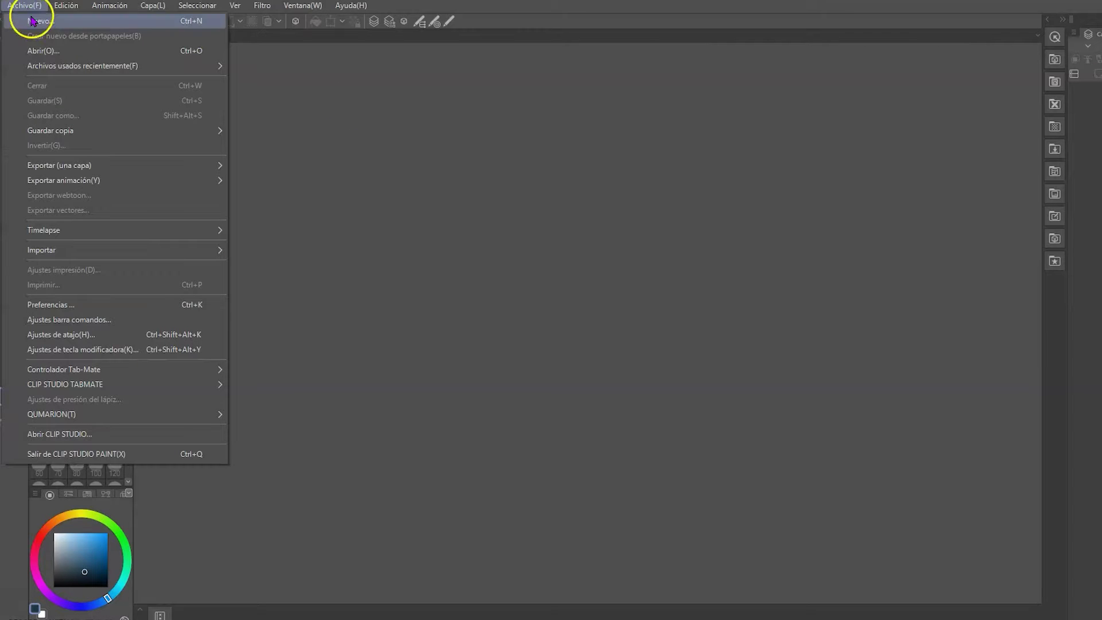
click(31, 20)
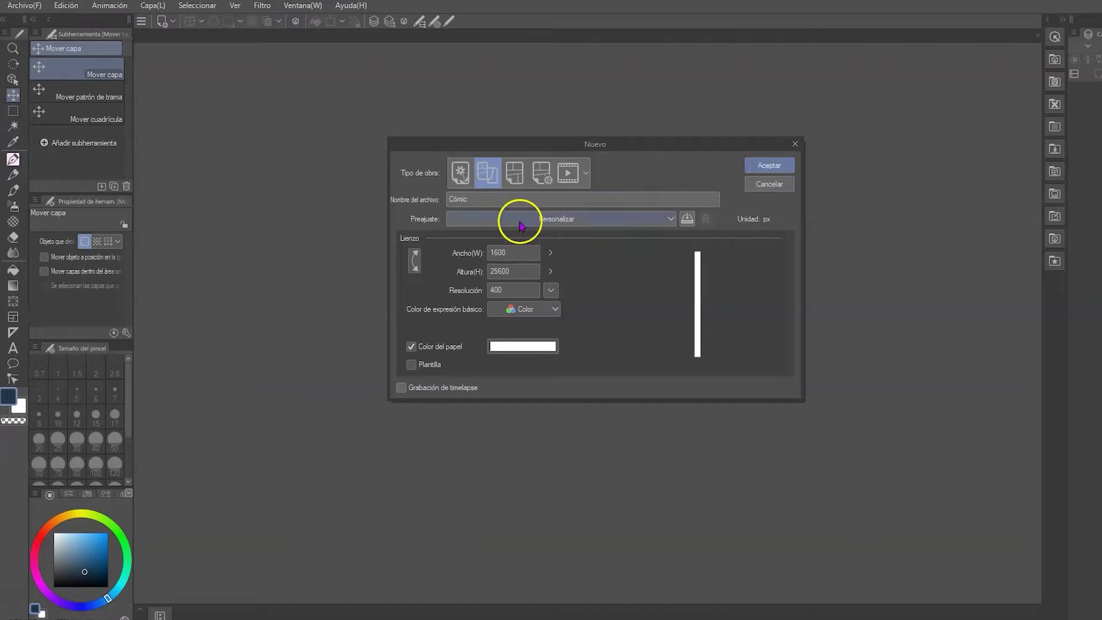
click(515, 250)
click(520, 271)
click(520, 285)
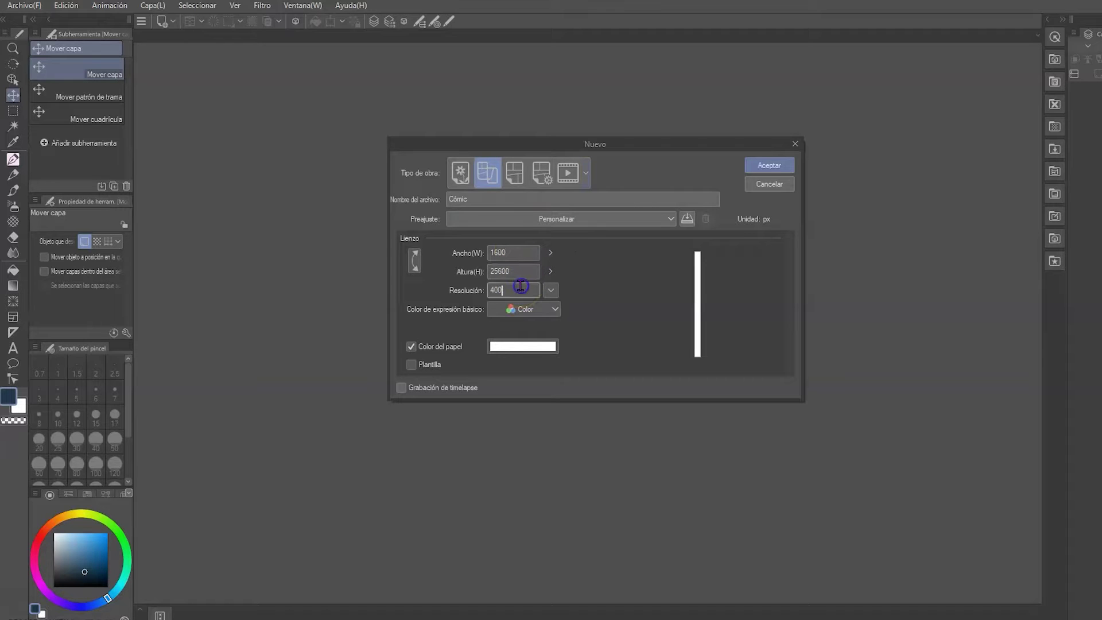
click(772, 166)
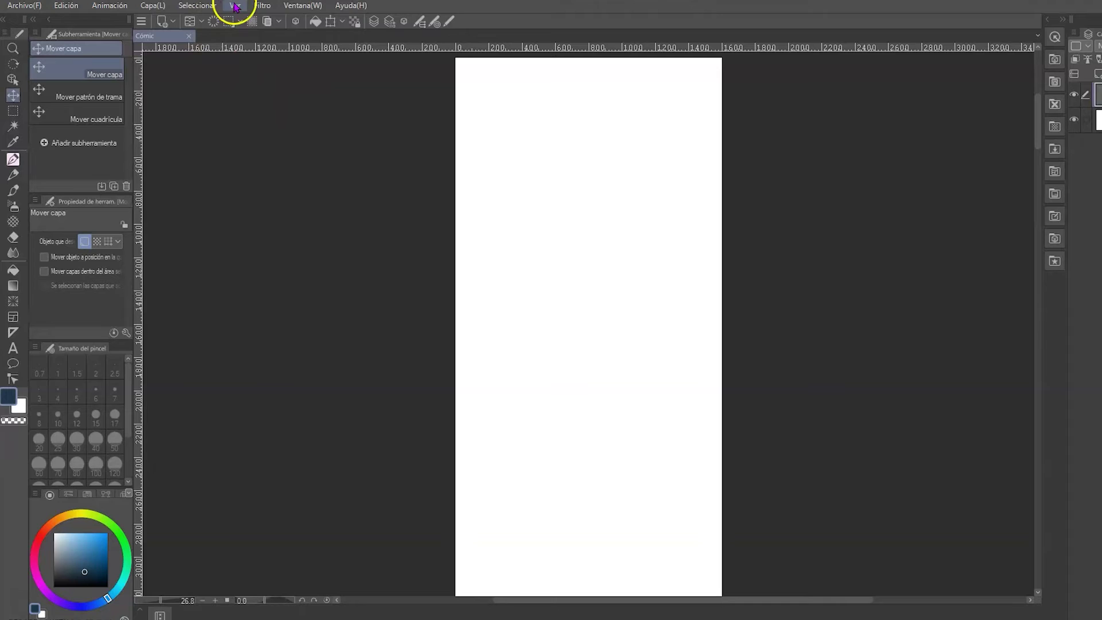
click(235, 6)
Zoom out so the whole PaginaWTSH0101.png webtoon strip is visible
click(268, 81)
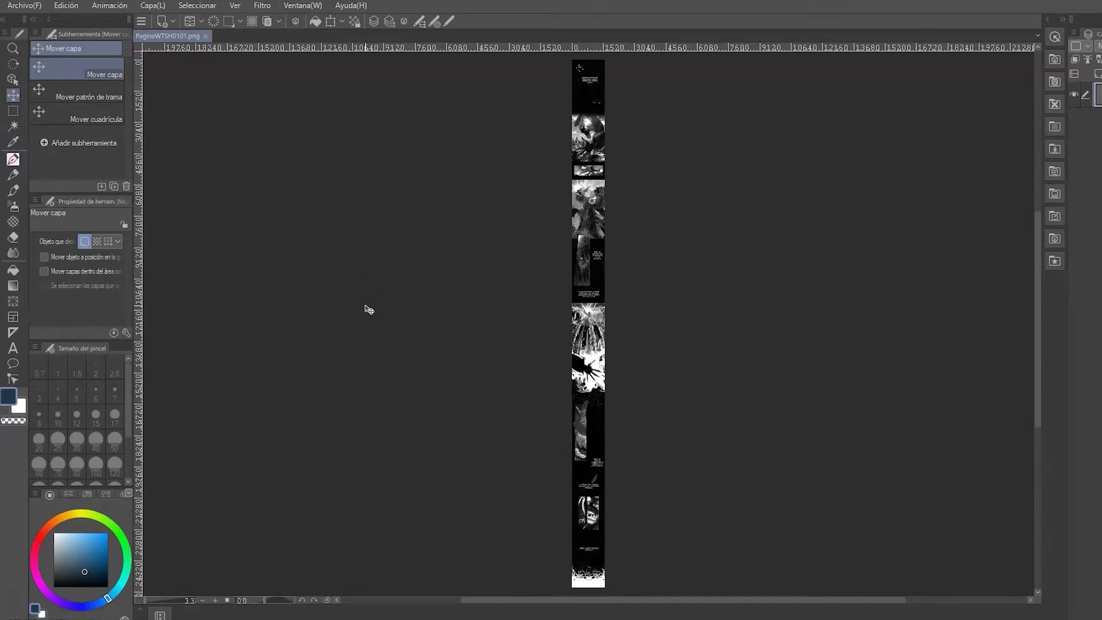
Open Exportar webtoon, confirm the paginas destination folder unchanged, and keep .png as format
click(24, 6)
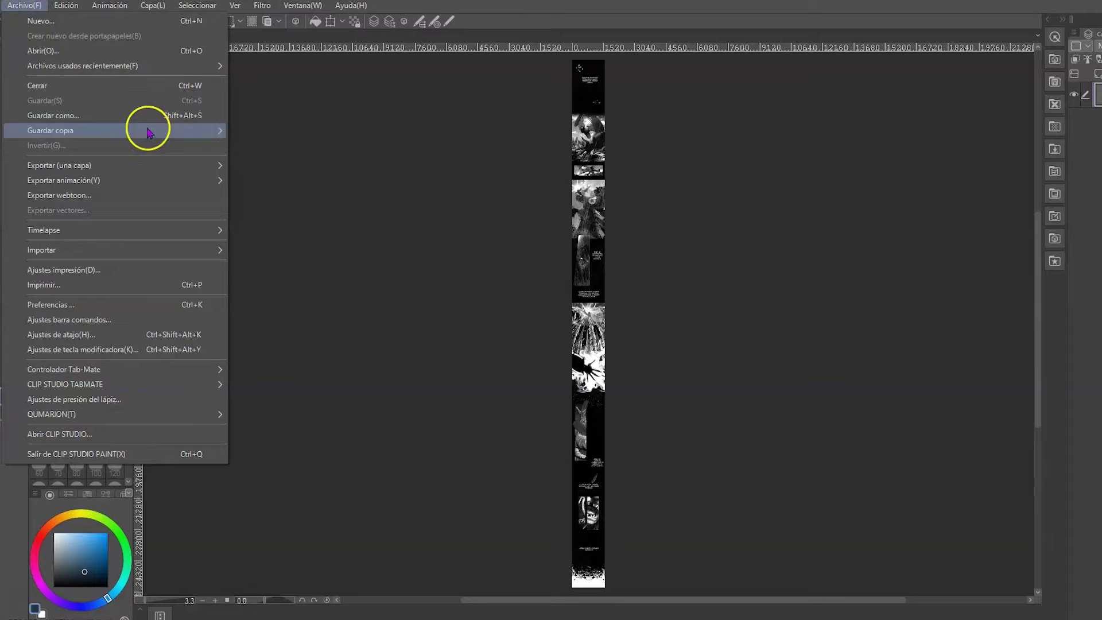
mouse_move(103, 180)
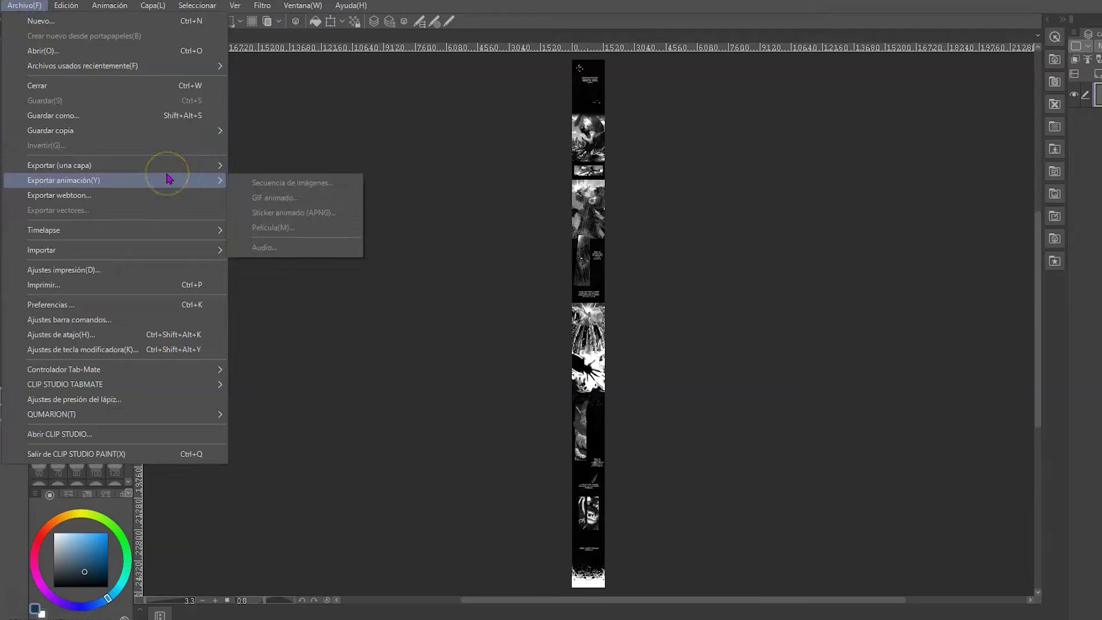
click(166, 196)
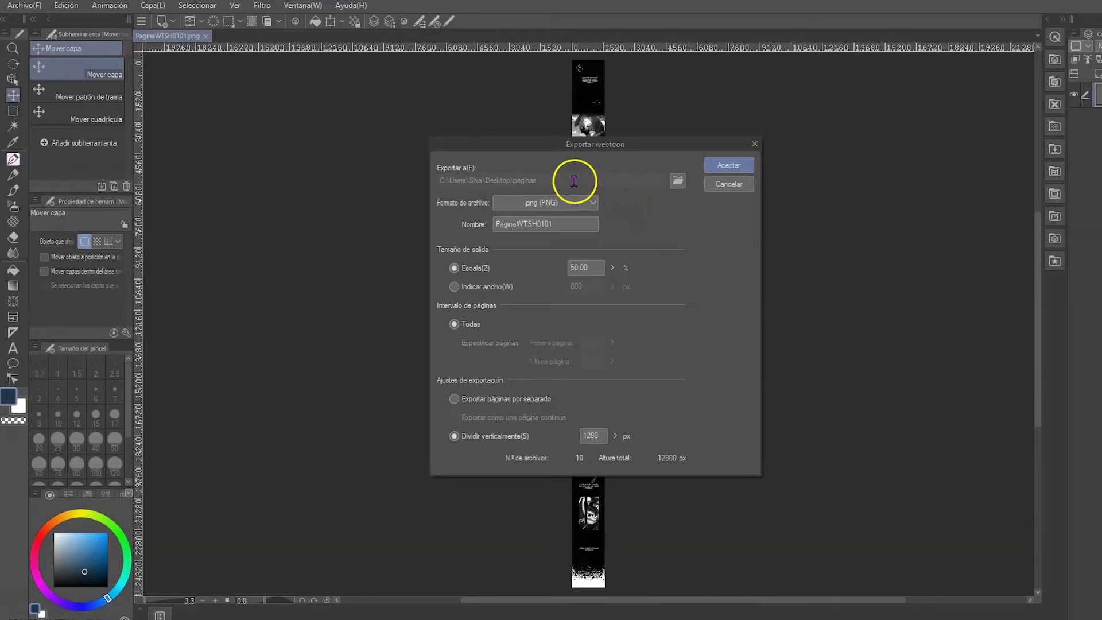
click(680, 189)
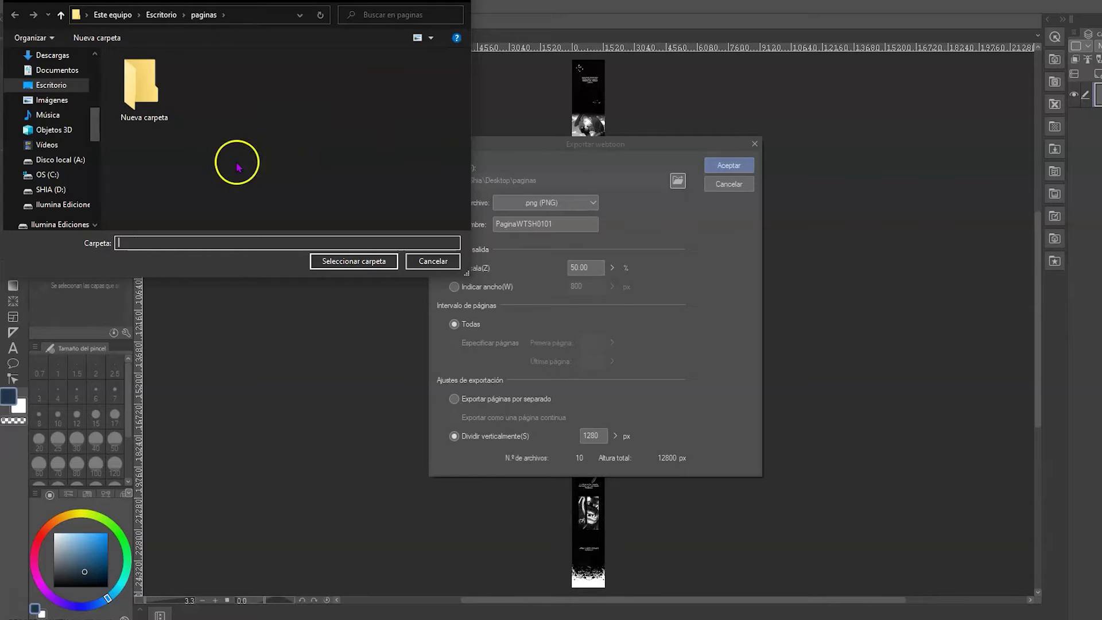
key(Escape)
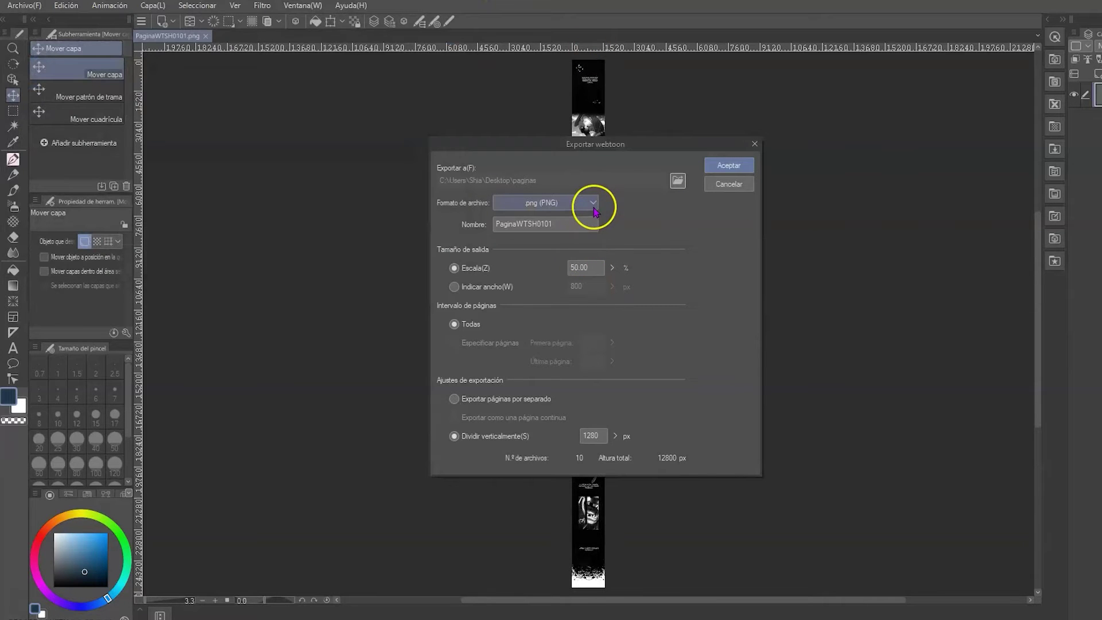
click(592, 204)
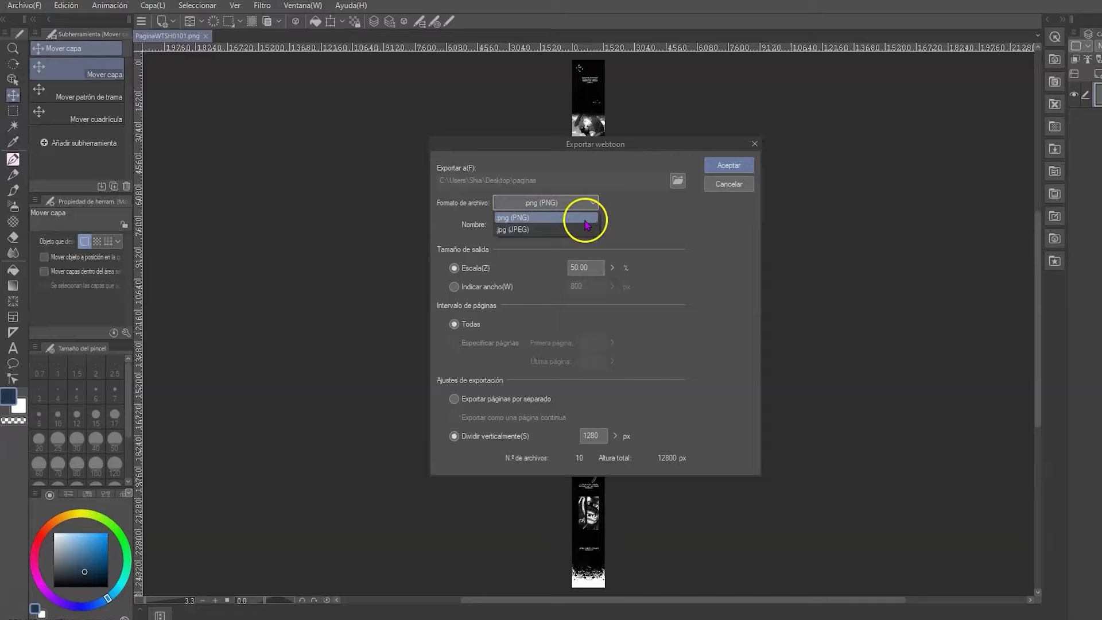
click(580, 219)
click(573, 222)
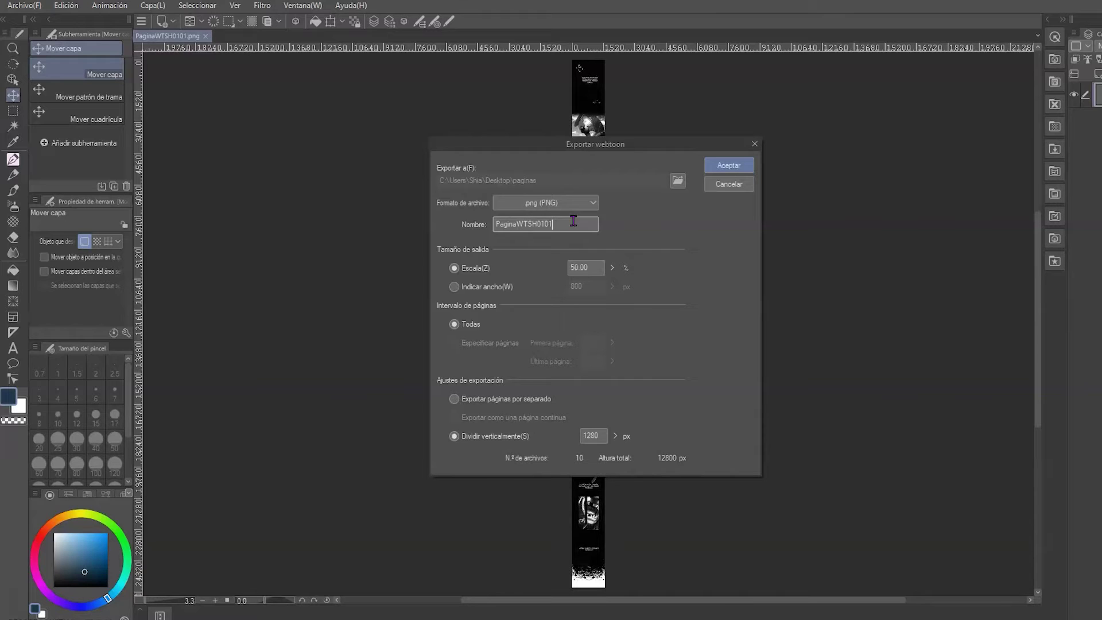
Correct the export file name's digit to 1 and switch sizing to Indicar ancho
text(2)
key(BackSpace)
text(1)
click(453, 286)
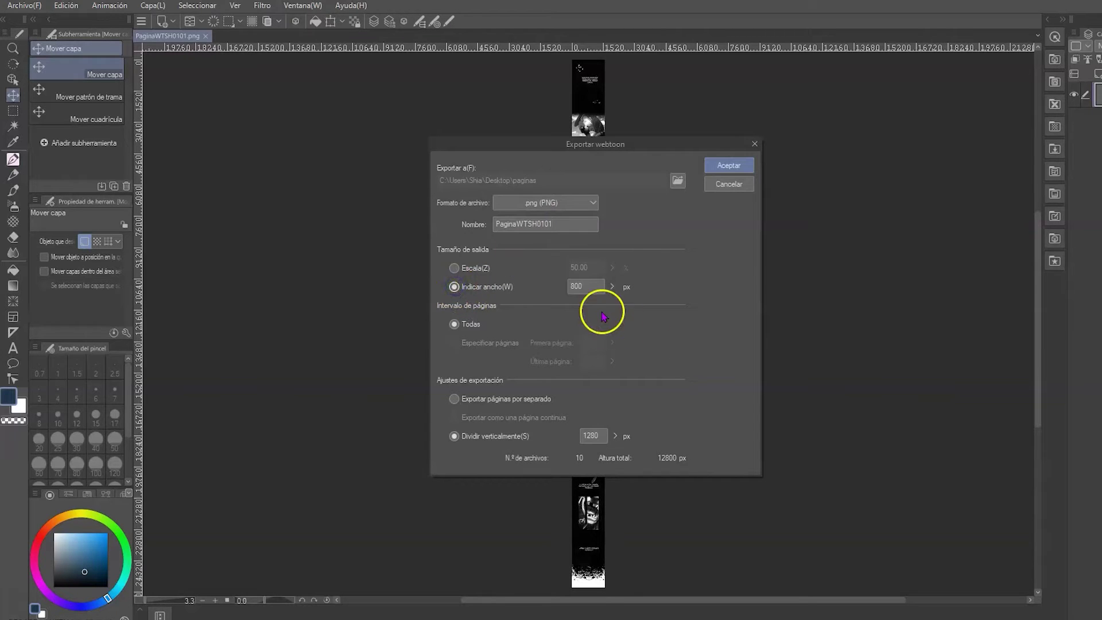
click(590, 286)
click(728, 359)
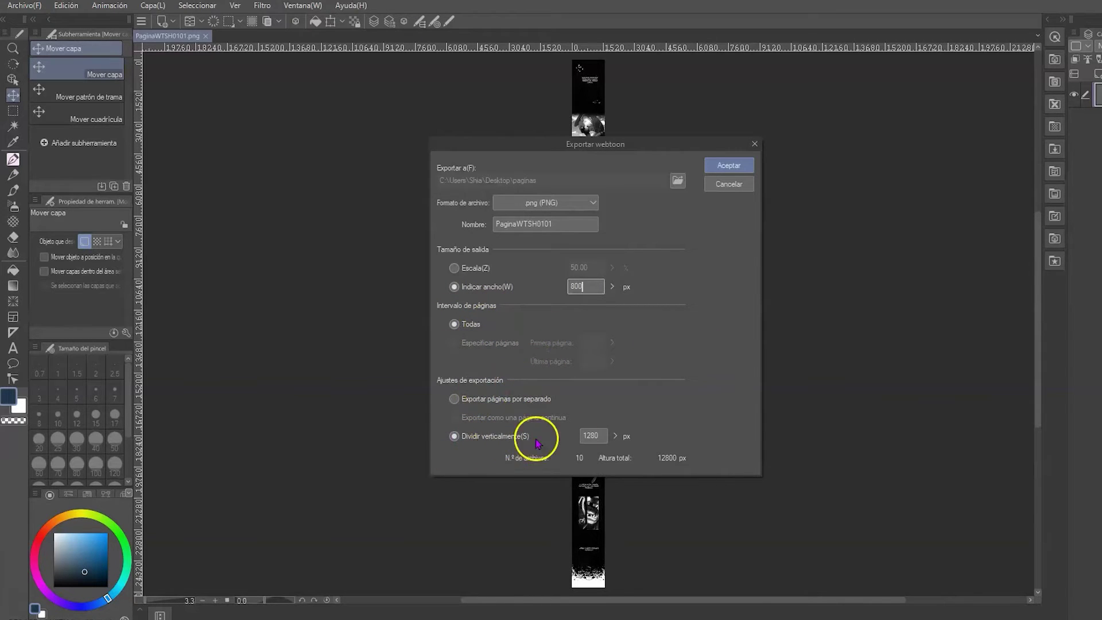
Try an output width of 940 px and a slice height of 2000 px
click(600, 436)
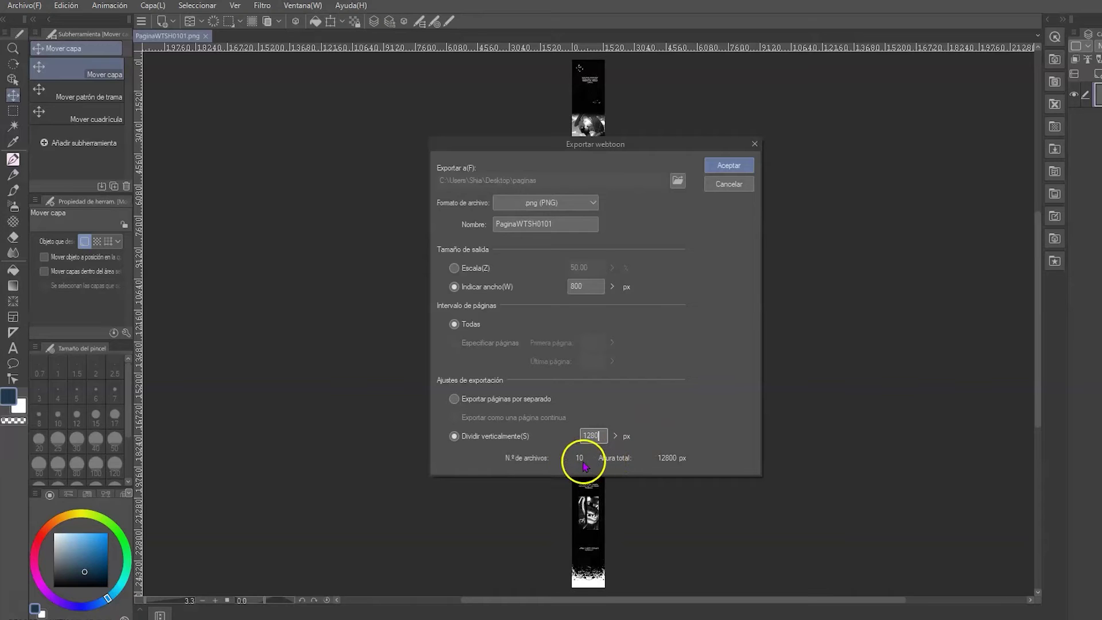
click(589, 287)
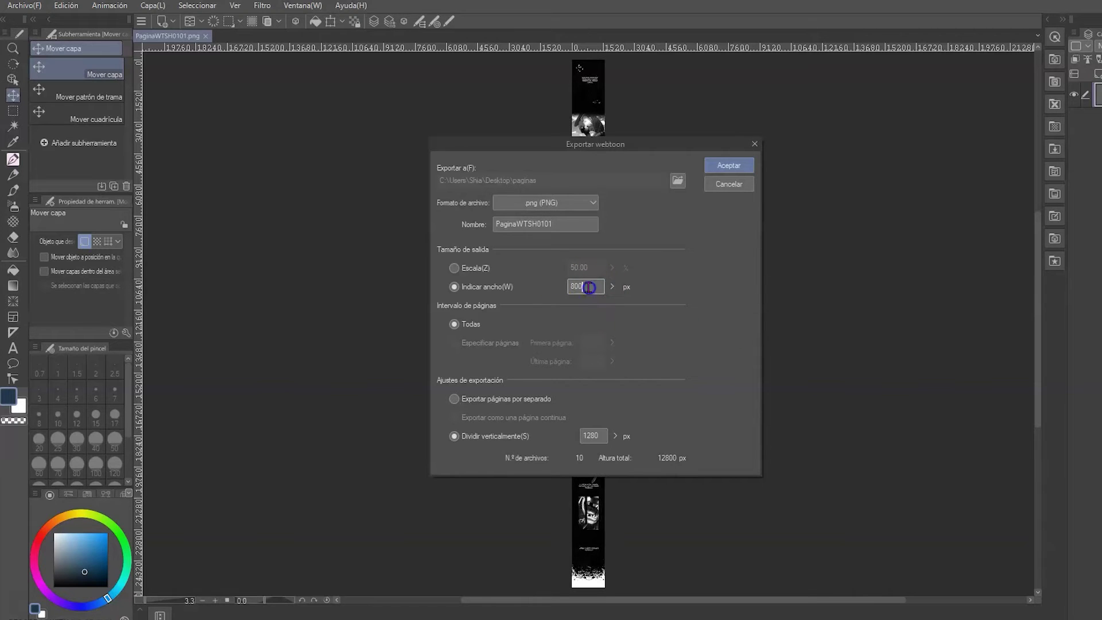
key(BackSpace)
key(BackSpace)
key(BackSpace)
text(940)
click(598, 435)
text(2000)
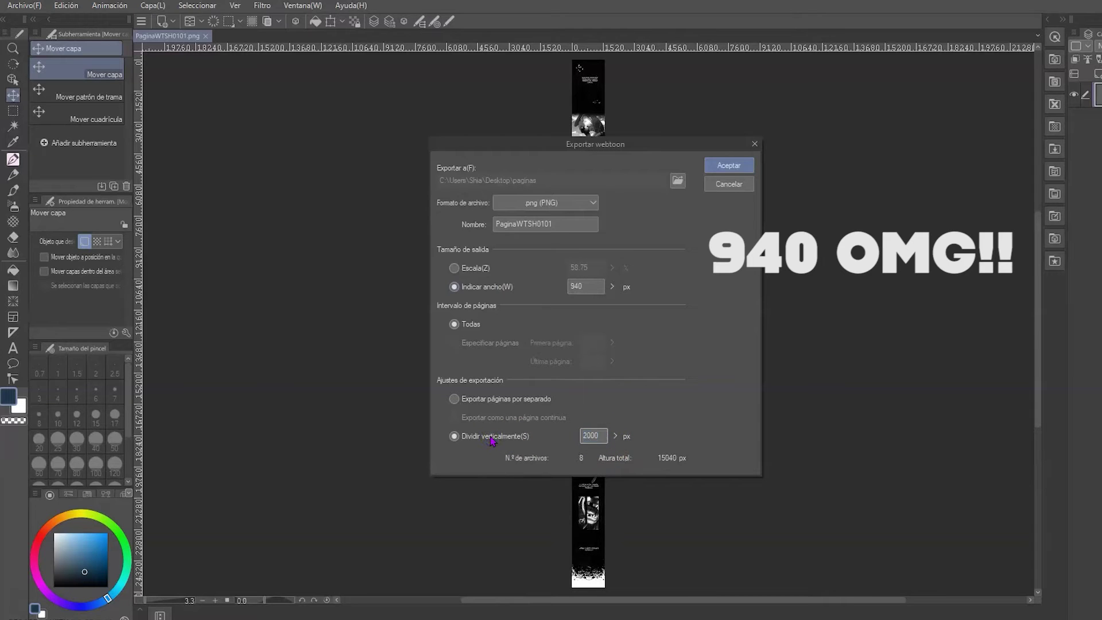
click(602, 434)
Set the final output width to 800 px and vertical slices to 1280 px
double_click(585, 286)
text(800)
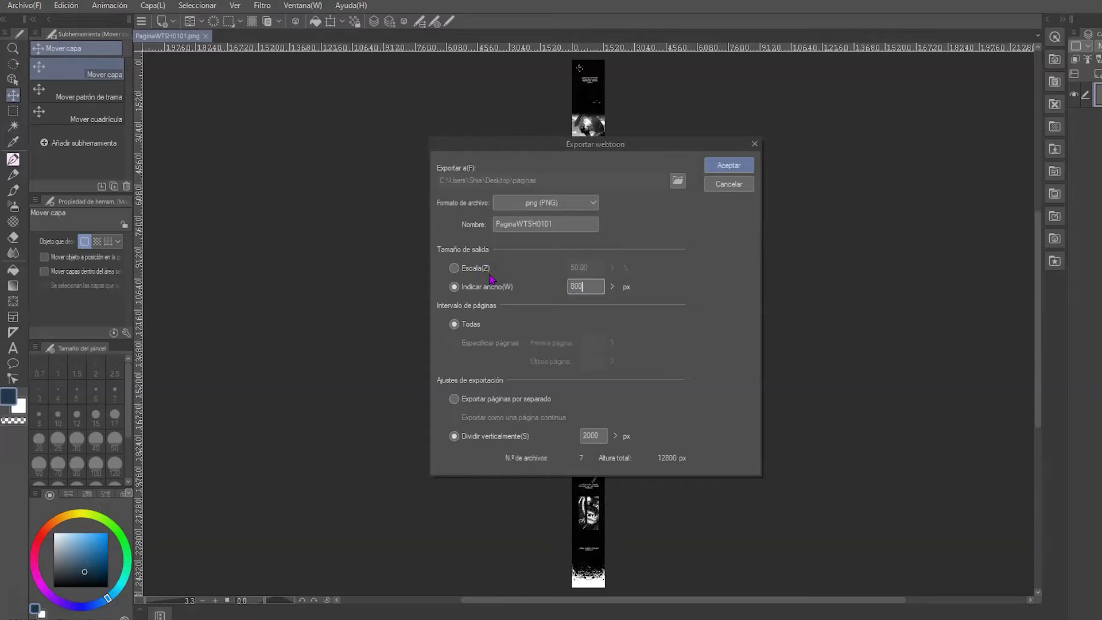
double_click(591, 435)
text(1280)
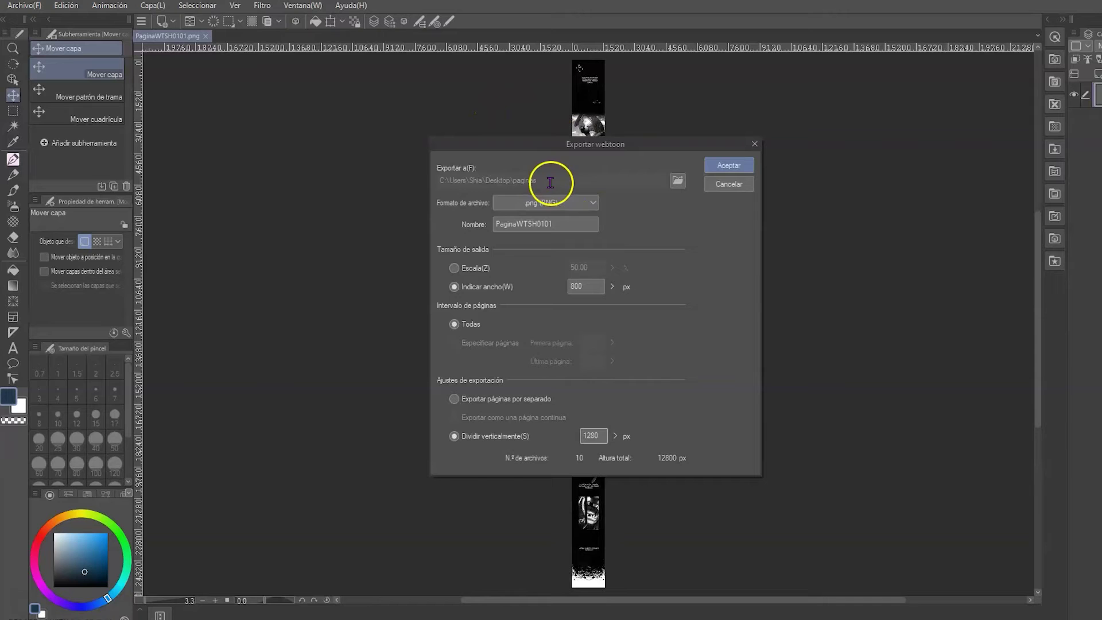
Export the webtoon slices and open PaginaWTSH0101_001 from the paginas folder
click(721, 167)
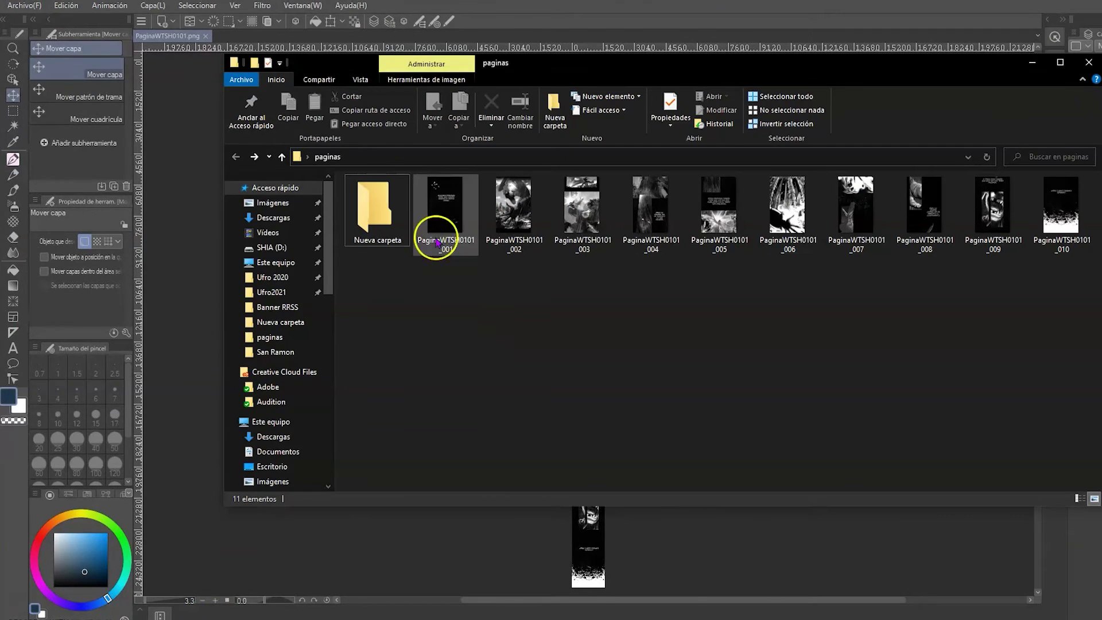
click(450, 222)
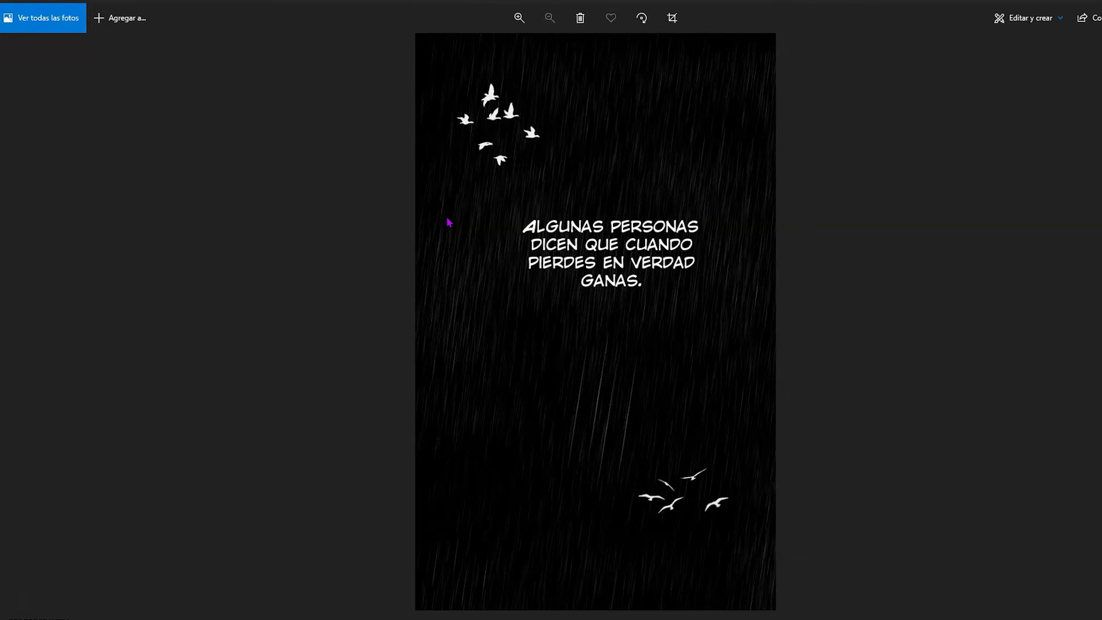
Browse forward through the exported slices in Photos
key(Right)
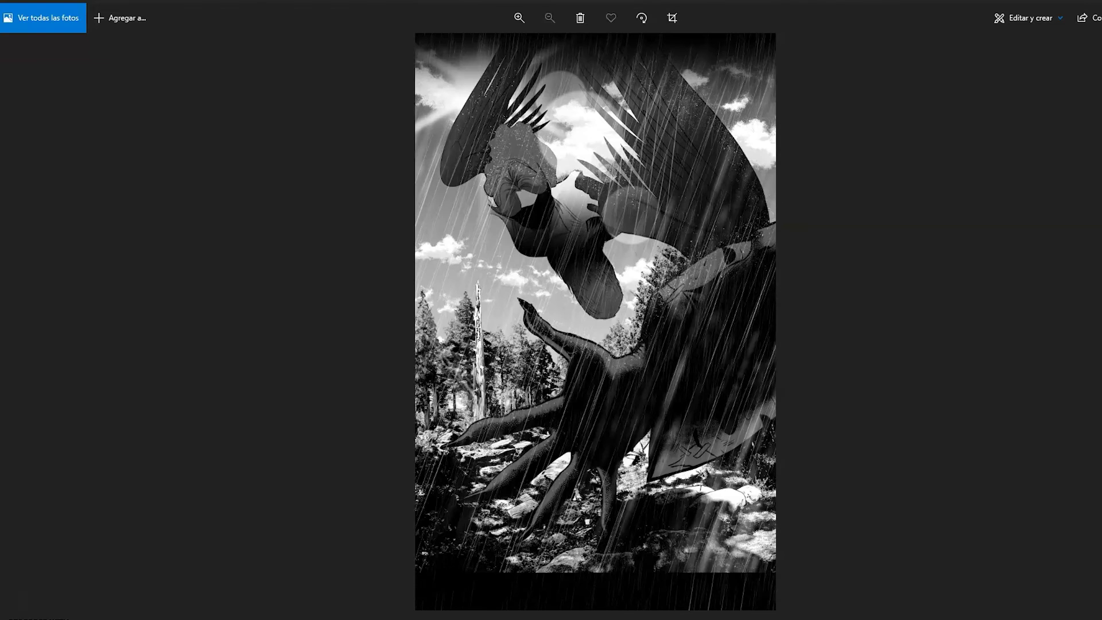
key(Right)
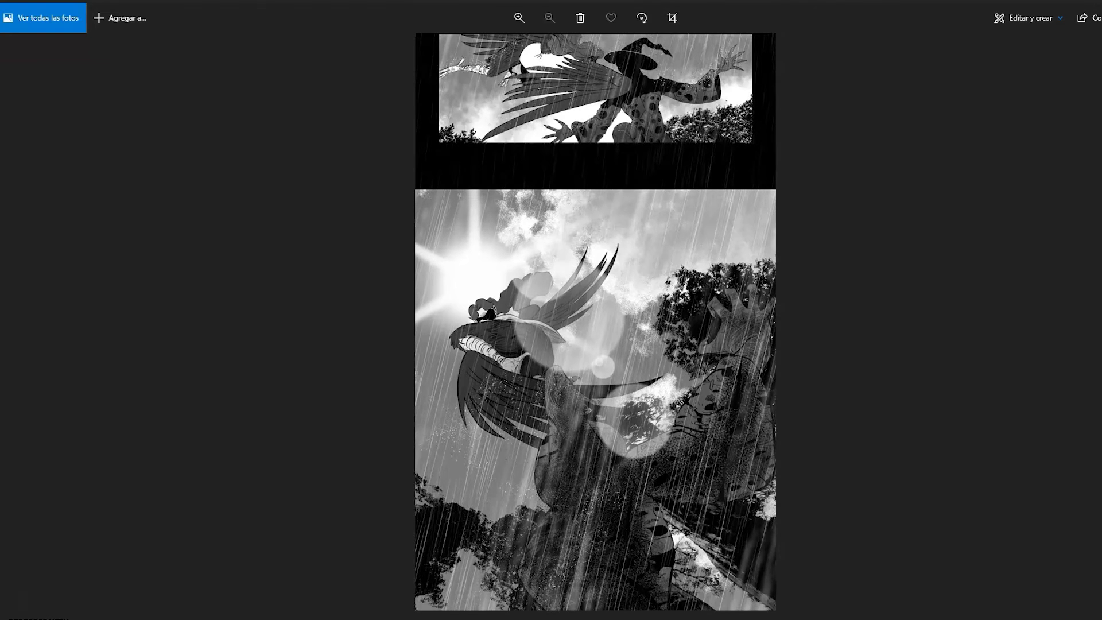
key(Right)
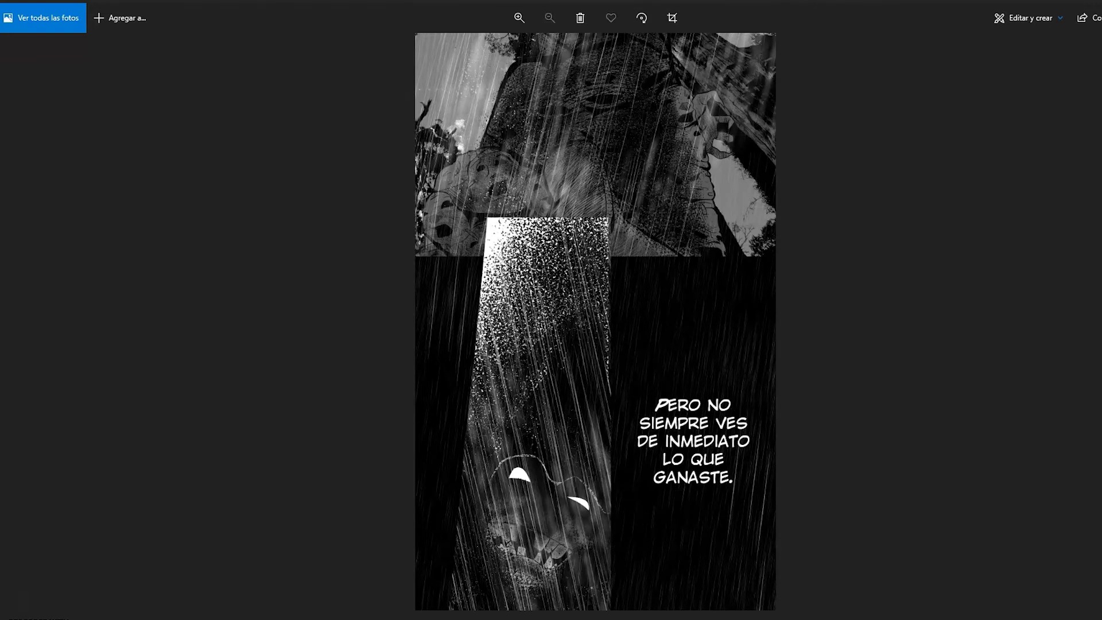
key(Right)
key(Right)
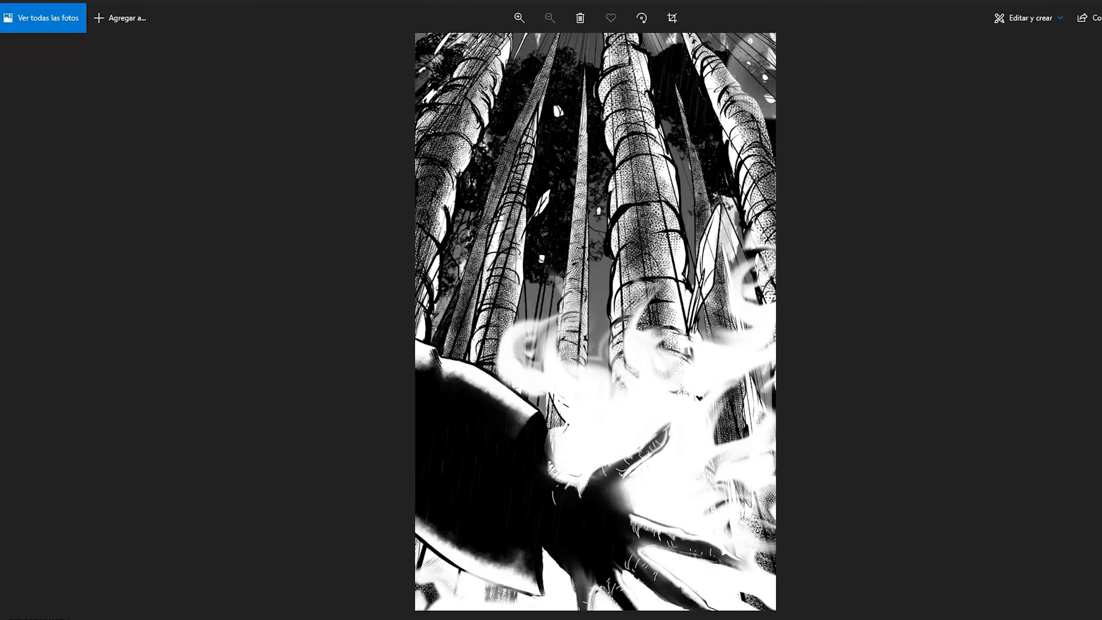
key(Right)
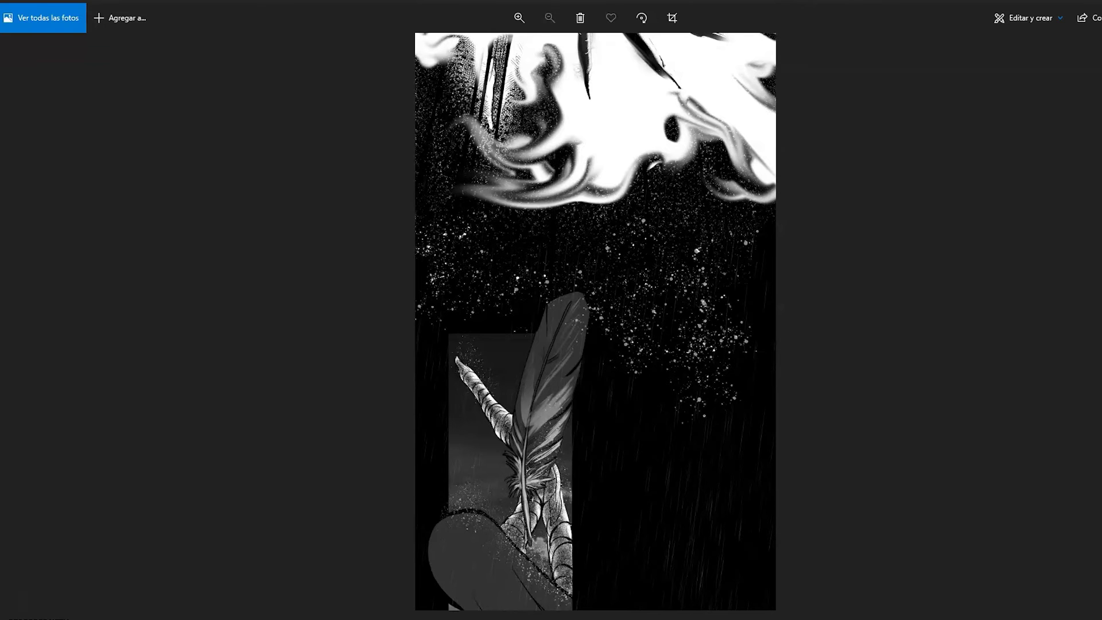
key(Right)
key(Right)
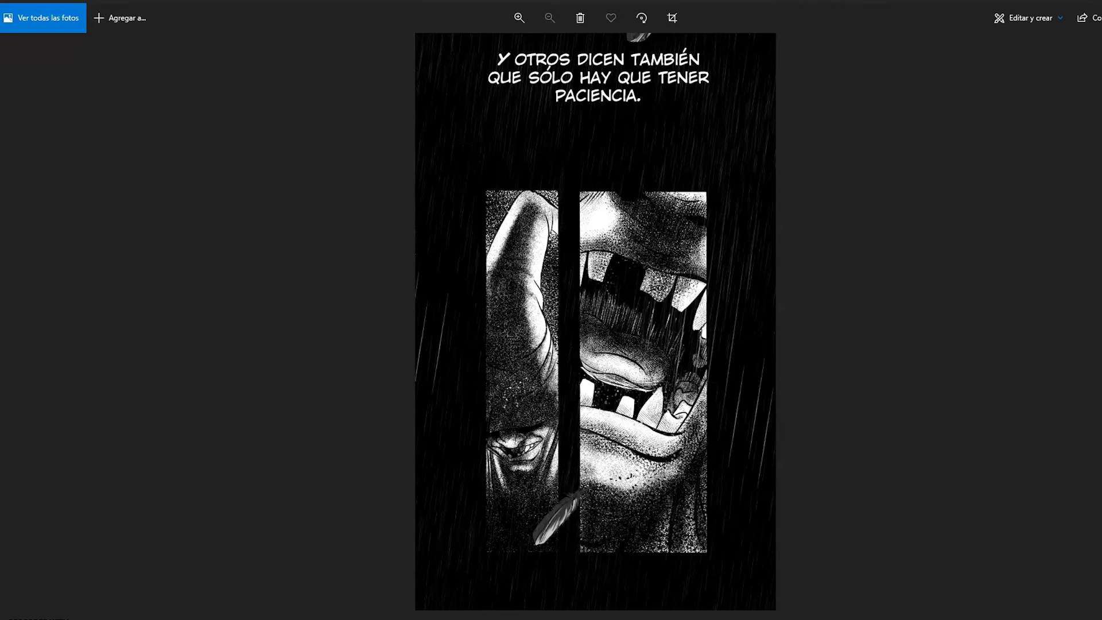
key(Right)
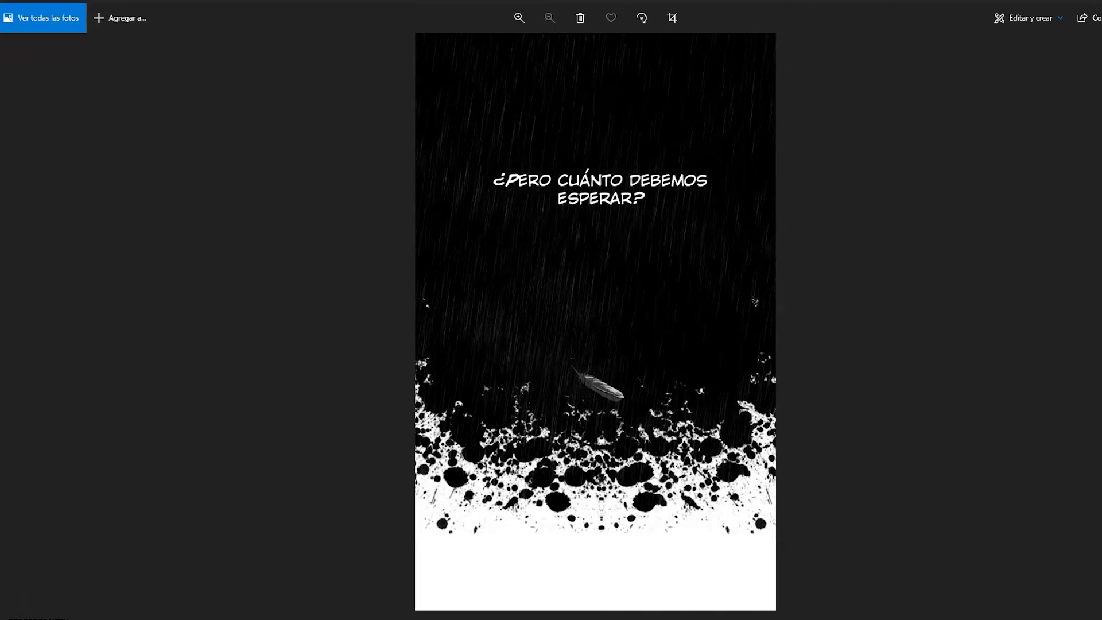
Page back to the winged-creature rain slice and zoom in and out on it
click(10, 315)
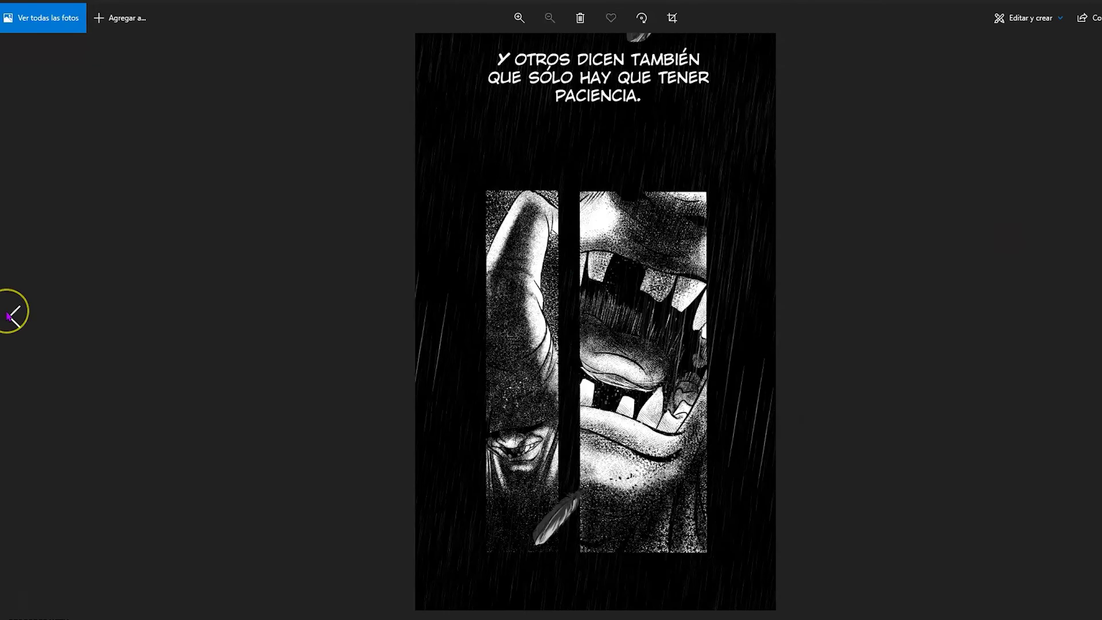
click(9, 315)
click(9, 316)
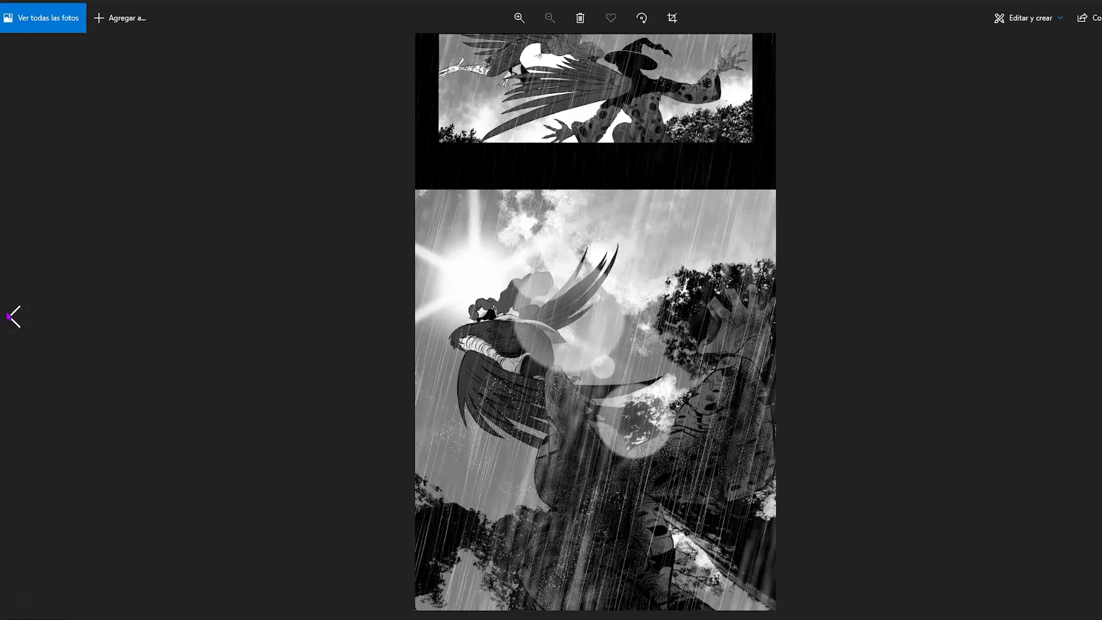
click(9, 316)
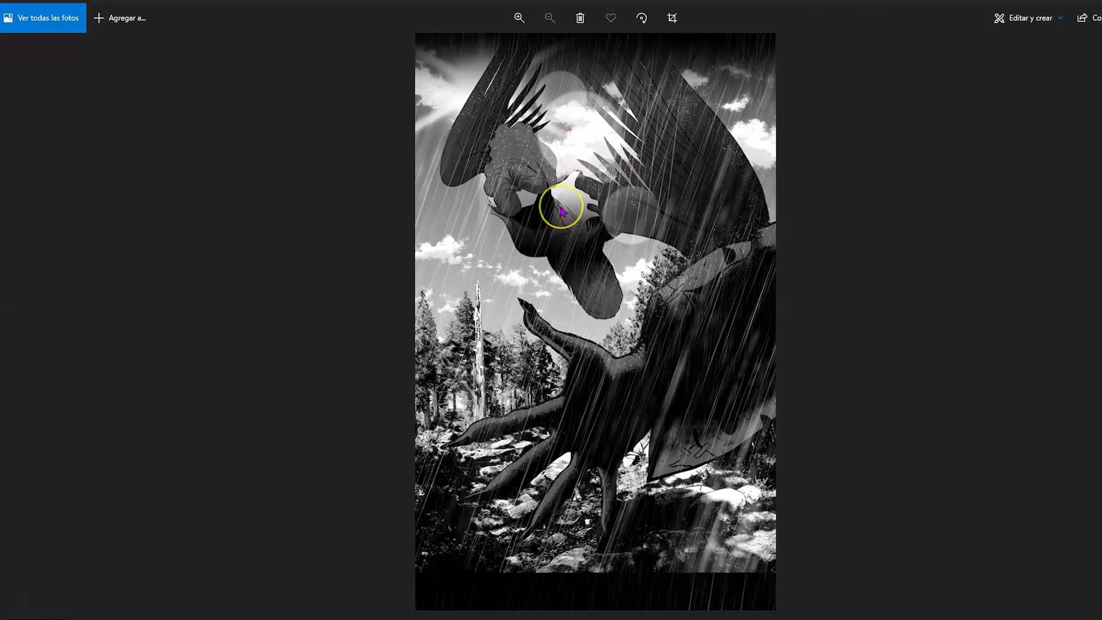
scroll(561, 207, up, 1)
scroll(560, 210, up, 2)
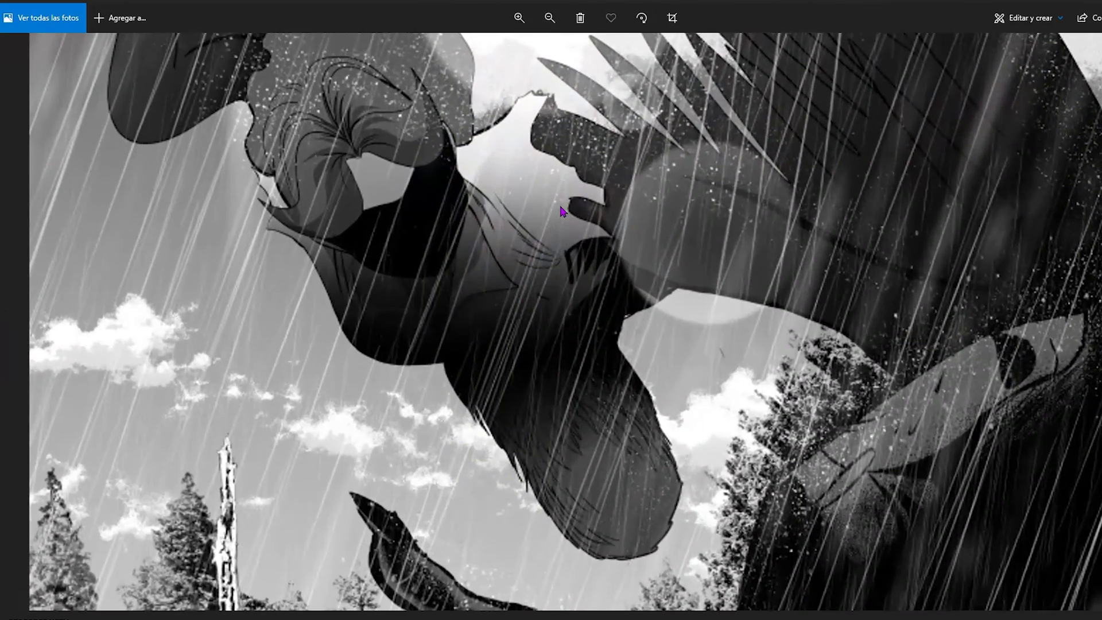
scroll(560, 210, down, 1)
scroll(560, 210, down, 1)
scroll(561, 210, down, 1)
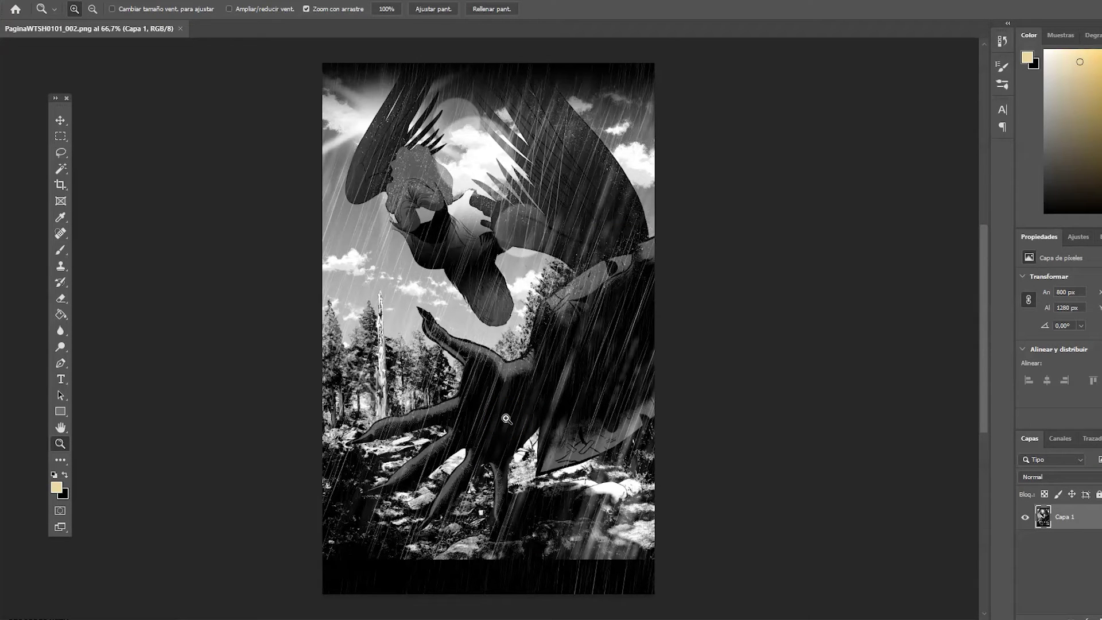
In Guardar para Web, compare 256 and 128 colour palettes, settling on 256
click(32, 3)
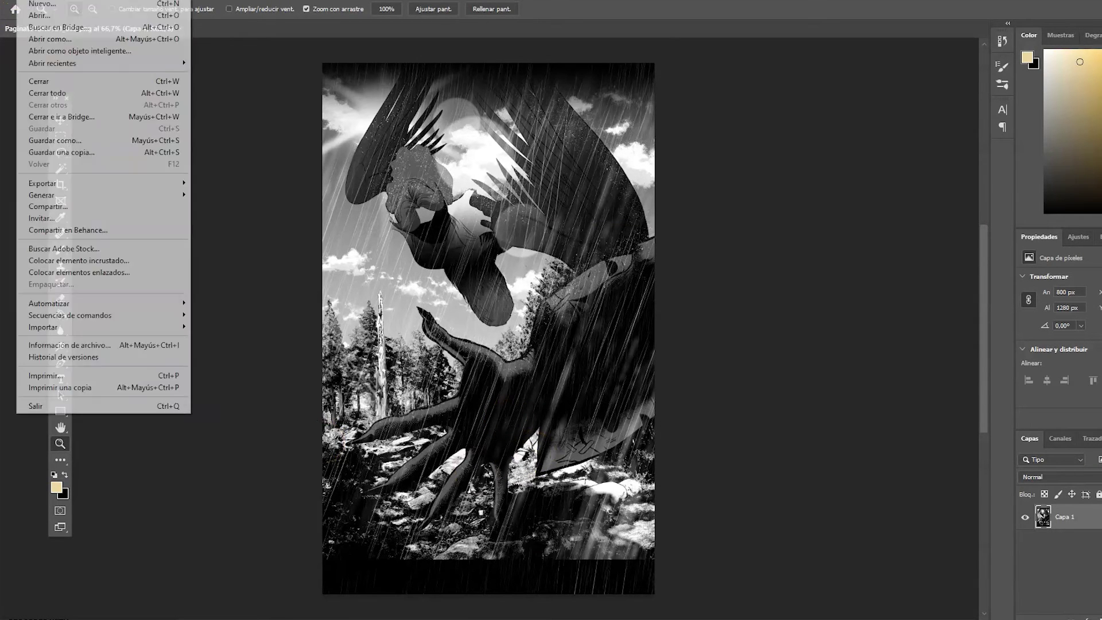
mouse_move(43, 182)
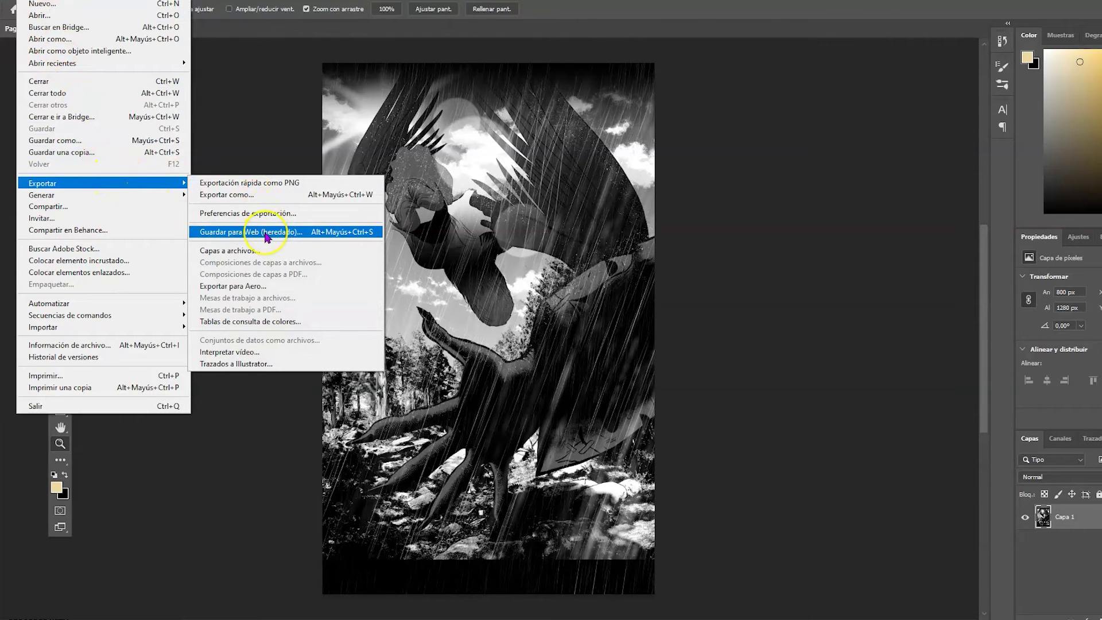
click(266, 237)
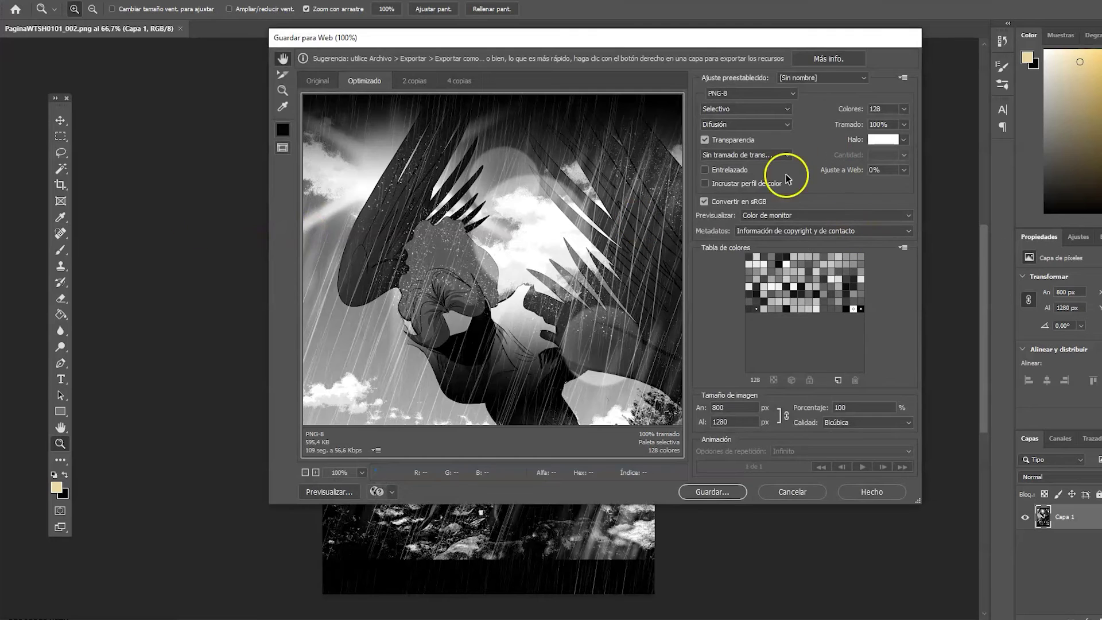
click(909, 108)
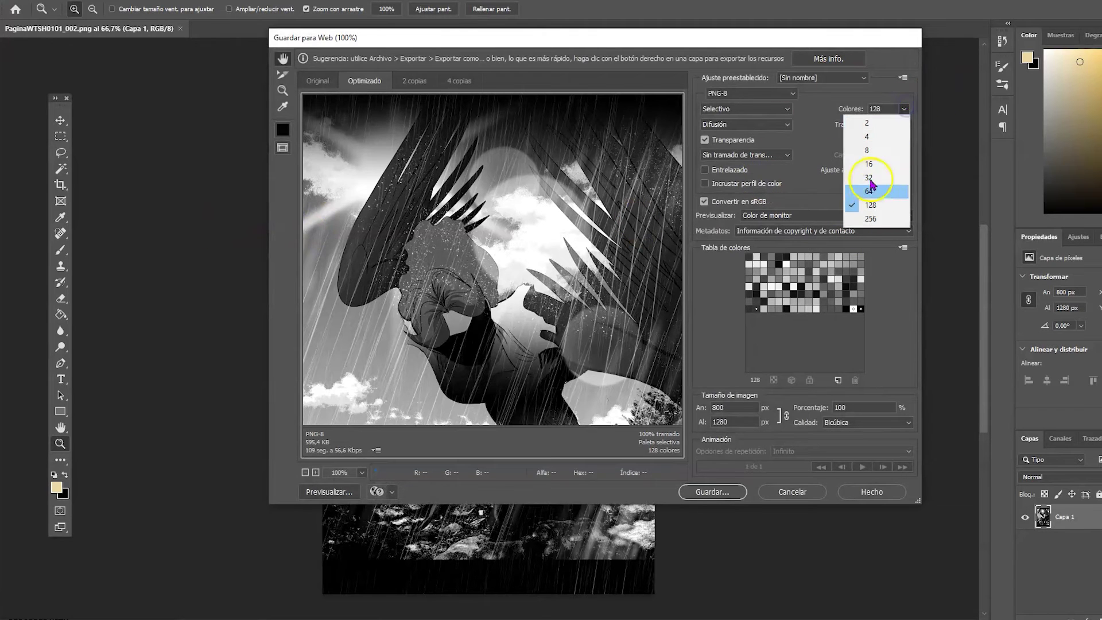
click(877, 216)
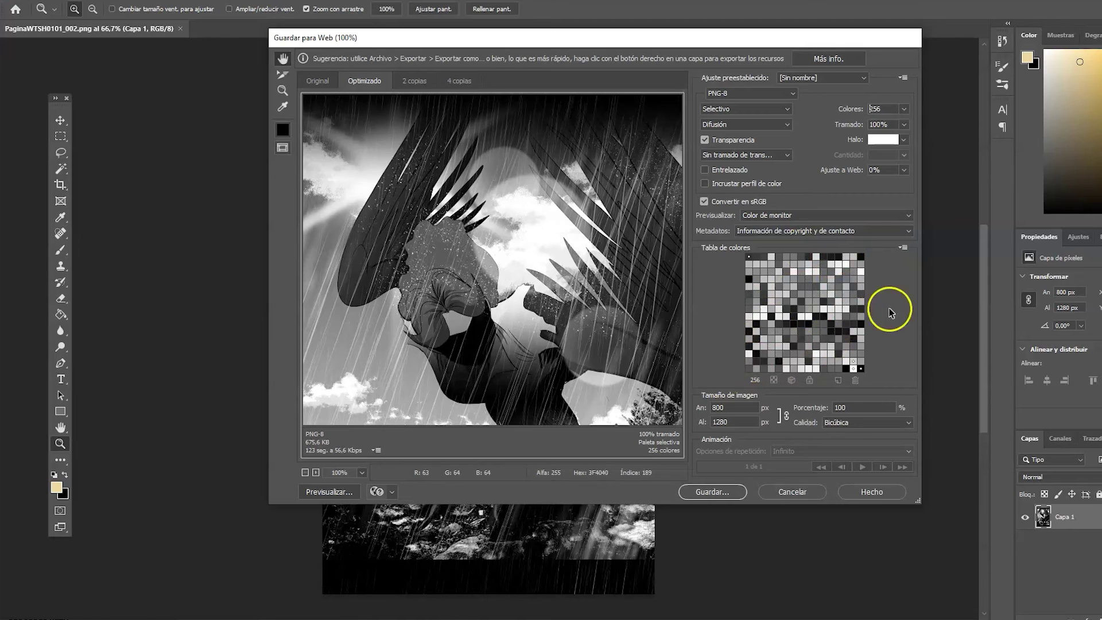
click(903, 108)
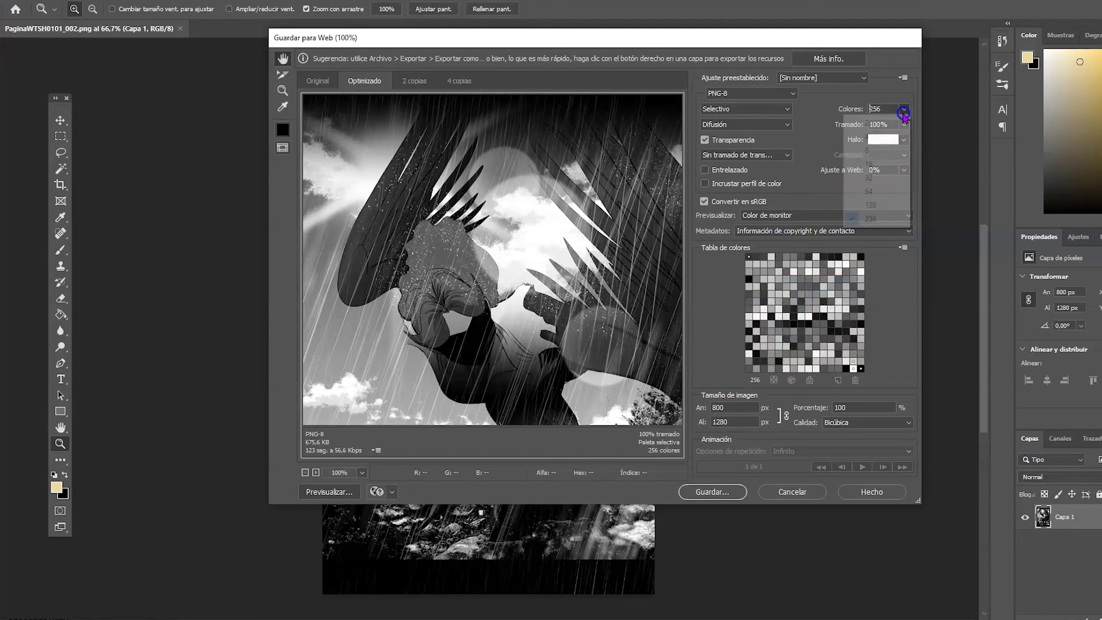
click(877, 202)
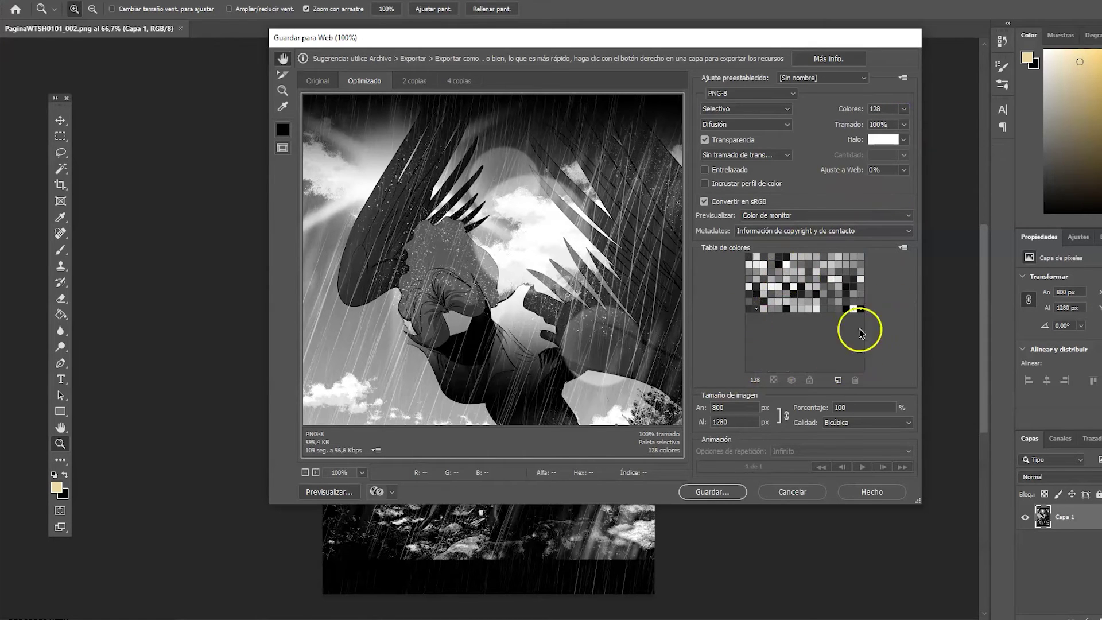
click(904, 109)
click(872, 218)
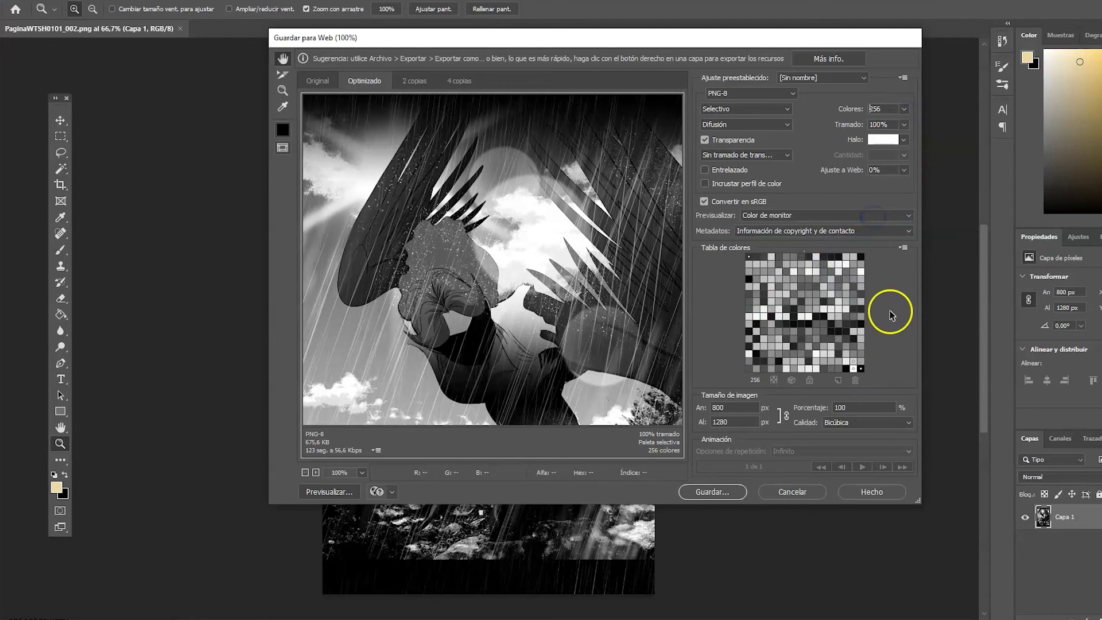
Save the 256-colour PNG-8 copy to Nueva carpeta and confirm the save
click(725, 493)
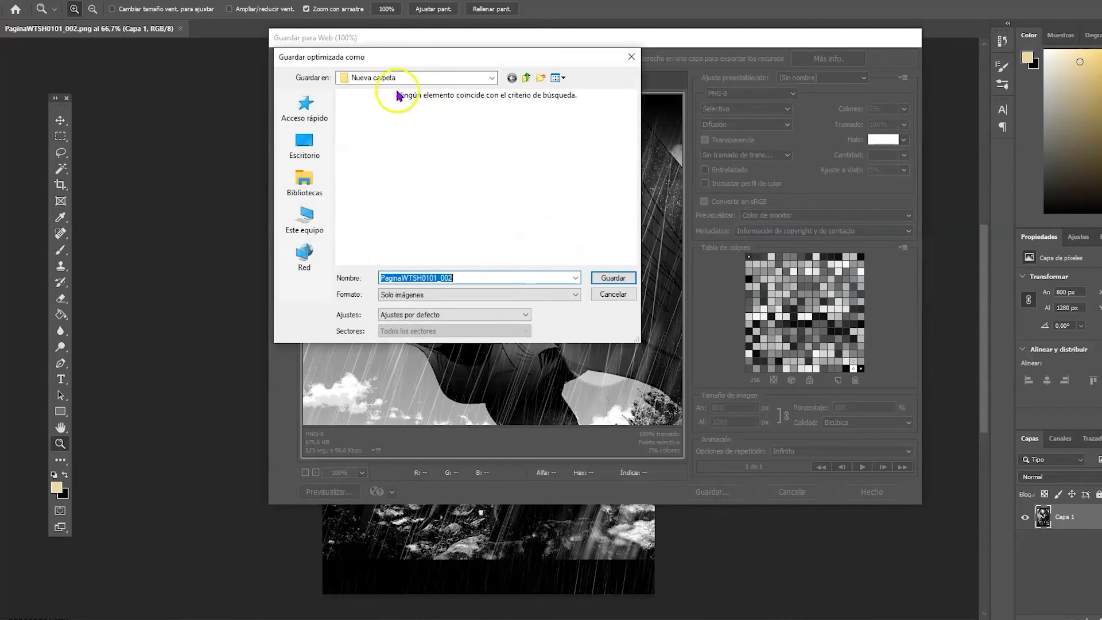
click(614, 279)
click(904, 109)
click(871, 208)
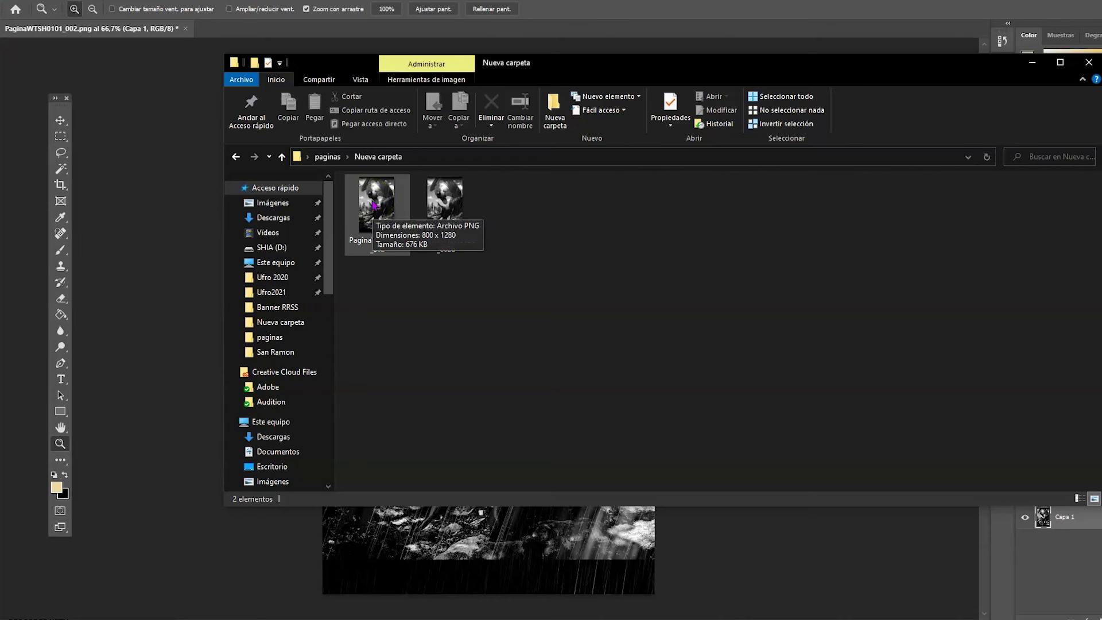
Check the PaginaWTSH0101_002b copy's file size (596 KB) in Nueva carpeta
click(436, 199)
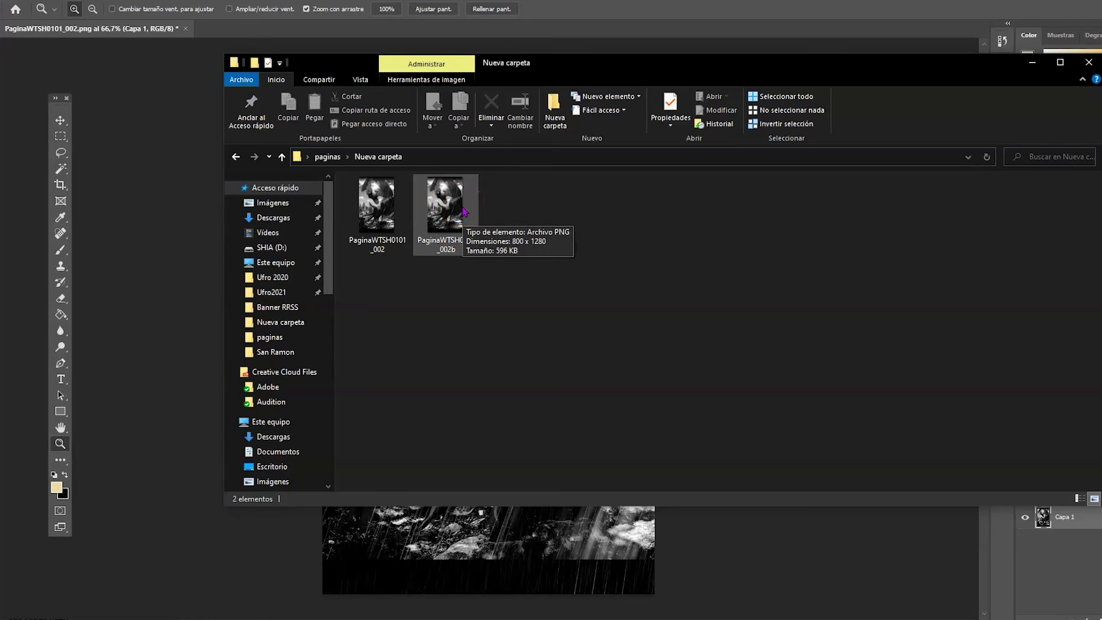
double_click(393, 213)
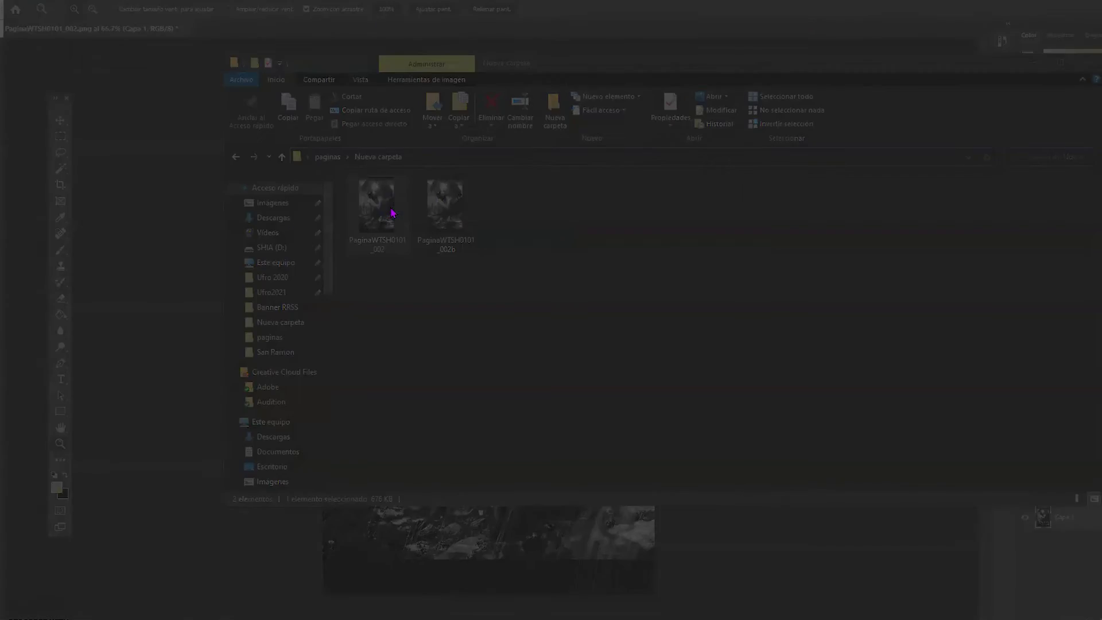
scroll(583, 236, up, 2)
scroll(588, 240, up, 3)
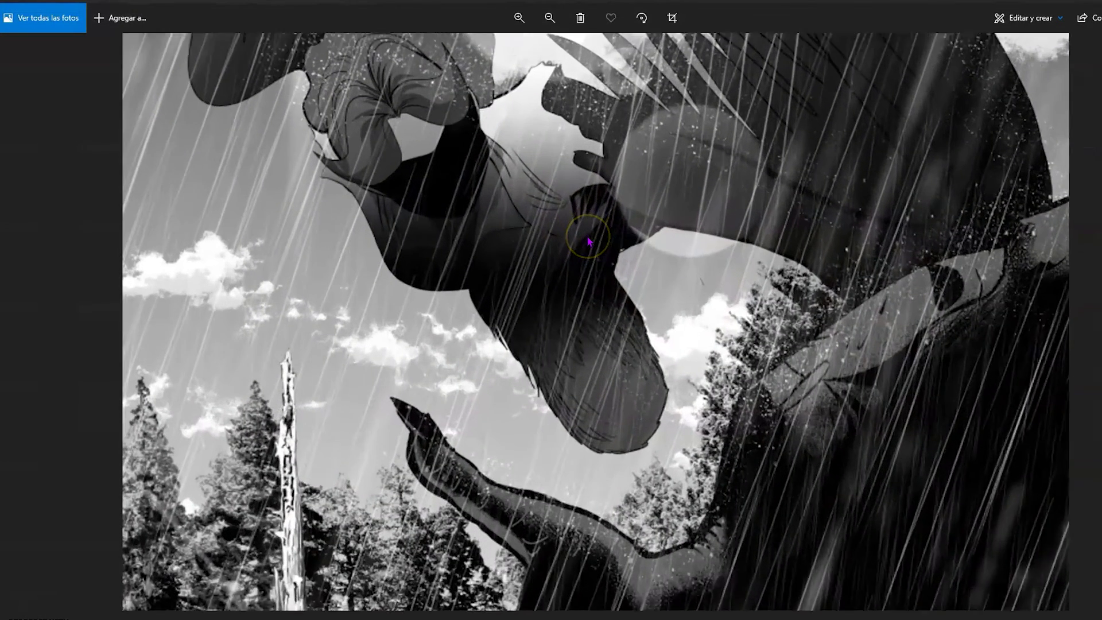
scroll(588, 241, down, 1)
scroll(588, 241, down, 1)
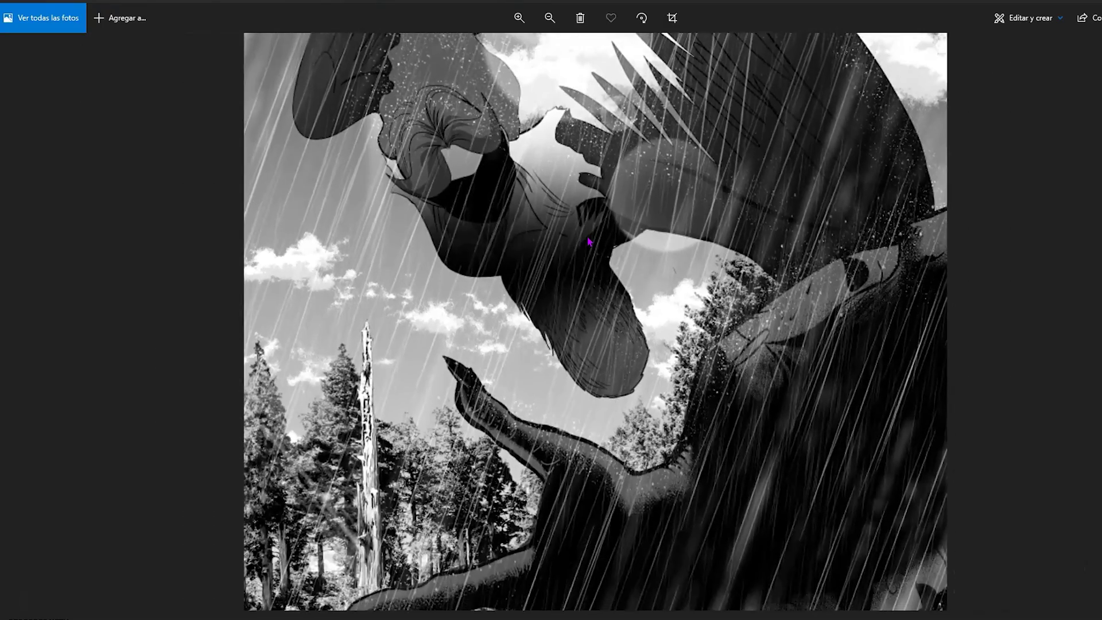
scroll(588, 241, down, 1)
scroll(588, 241, down, 1)
scroll(588, 241, up, 2)
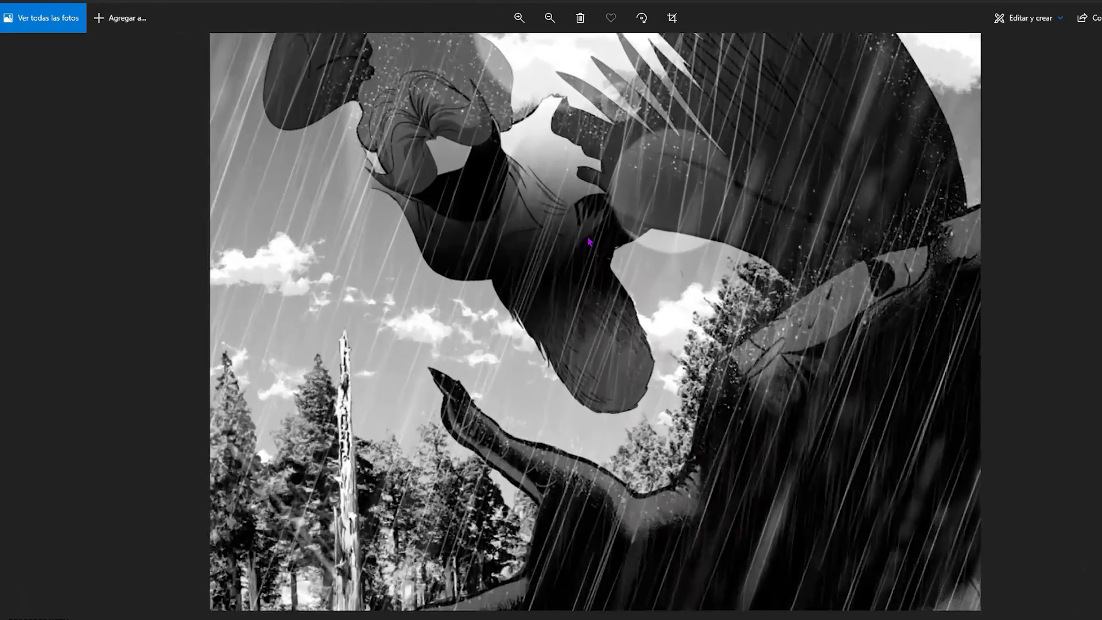
scroll(588, 241, up, 2)
scroll(588, 241, up, 1)
scroll(588, 241, down, 2)
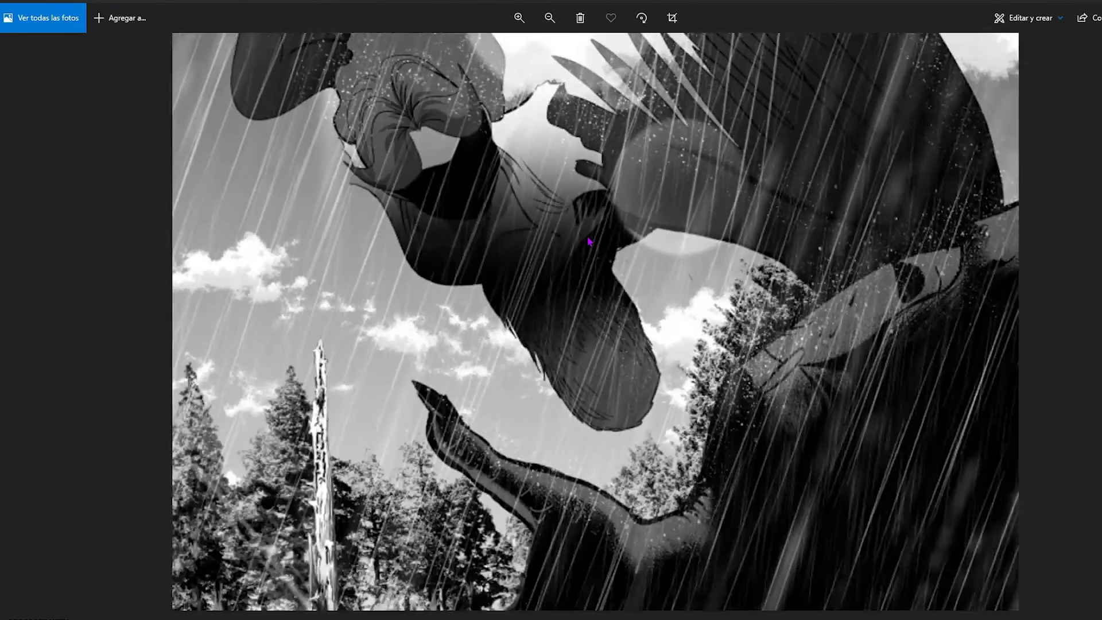
scroll(588, 241, down, 3)
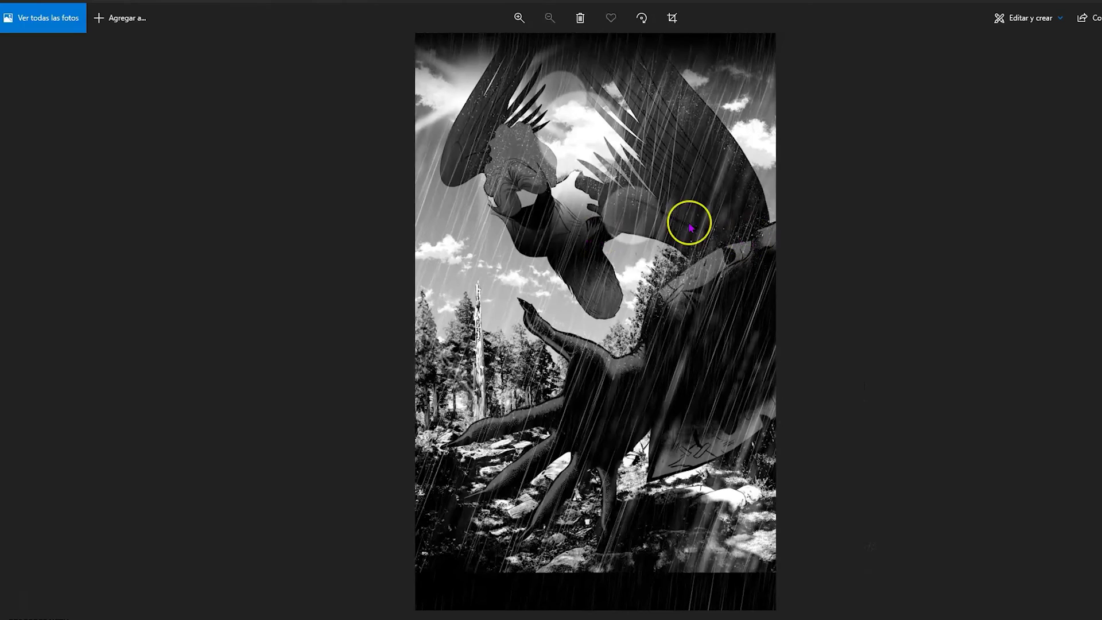
scroll(690, 224, up, 2)
scroll(690, 225, up, 2)
scroll(690, 228, up, 1)
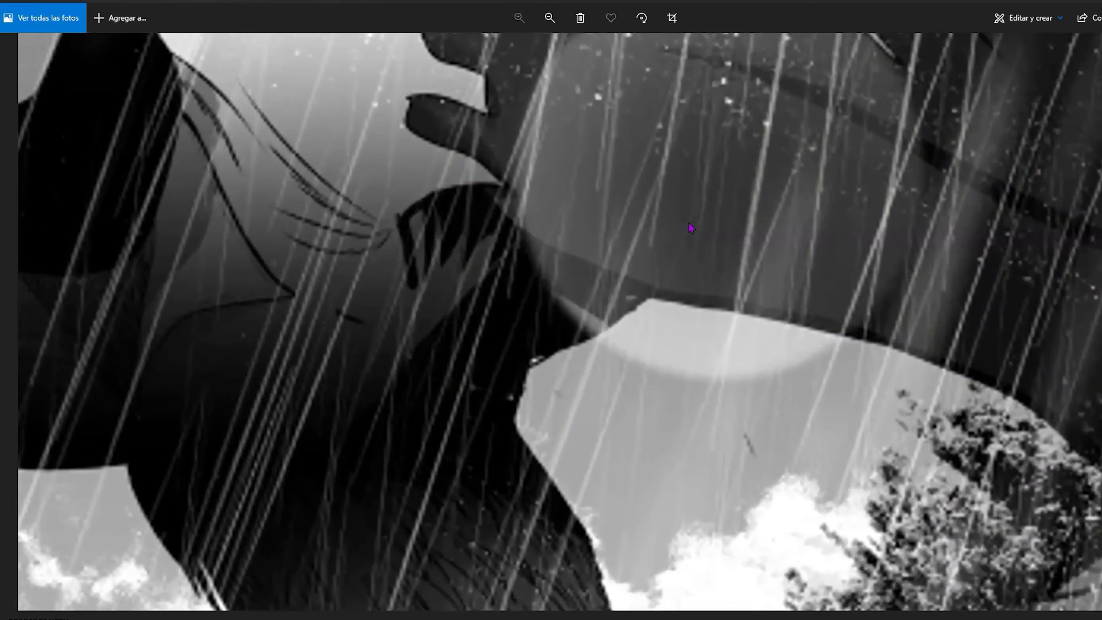
scroll(690, 228, down, 1)
scroll(690, 227, down, 2)
scroll(690, 228, down, 2)
scroll(690, 228, down, 1)
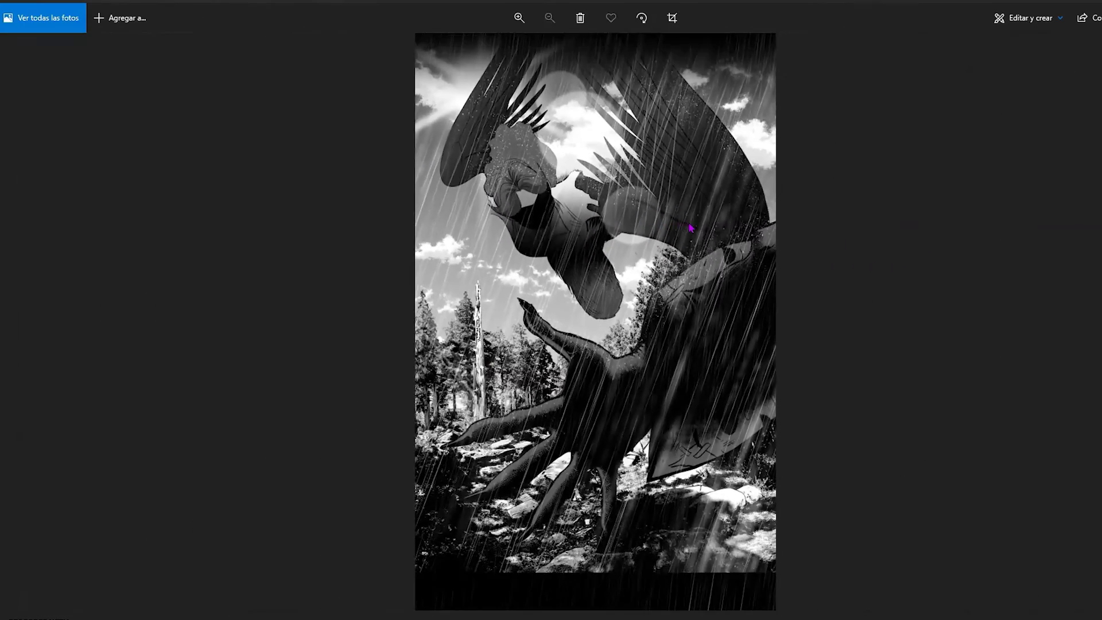